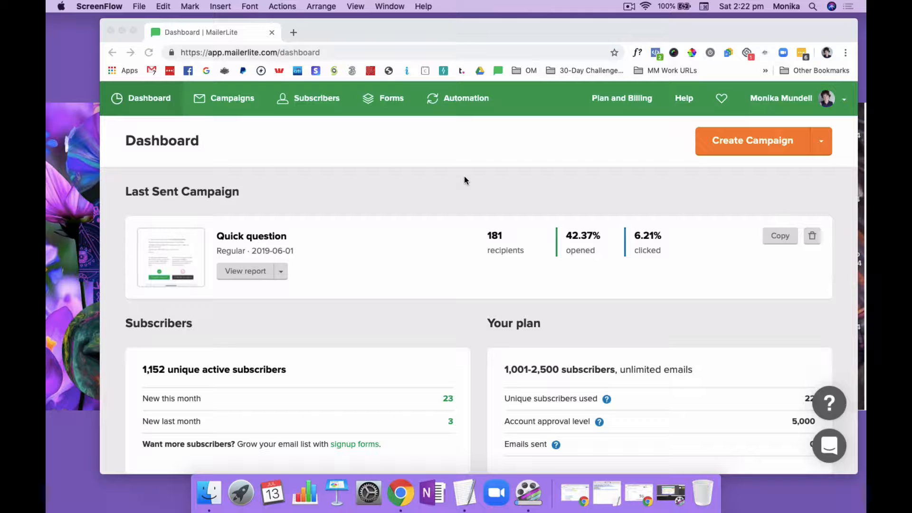
# Create a new automation workflow
pyautogui.click(452, 149)
pyautogui.click(468, 100)
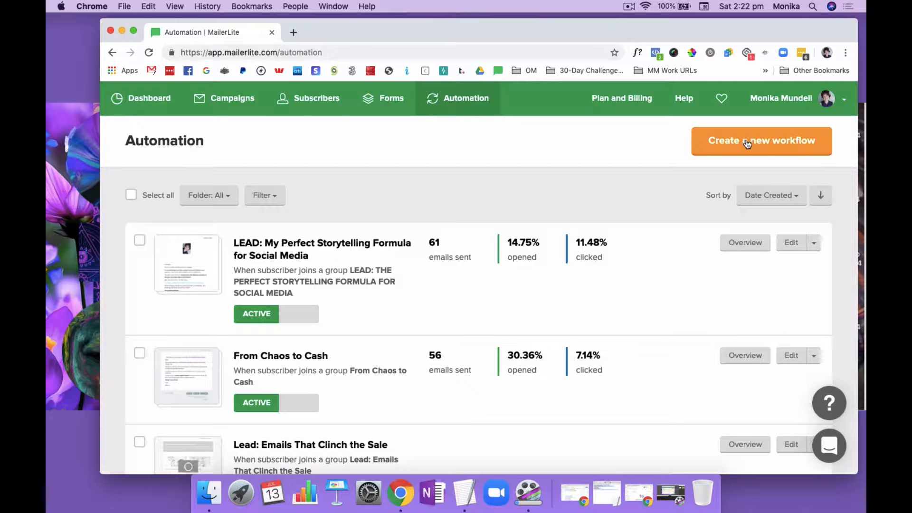
pyautogui.click(745, 141)
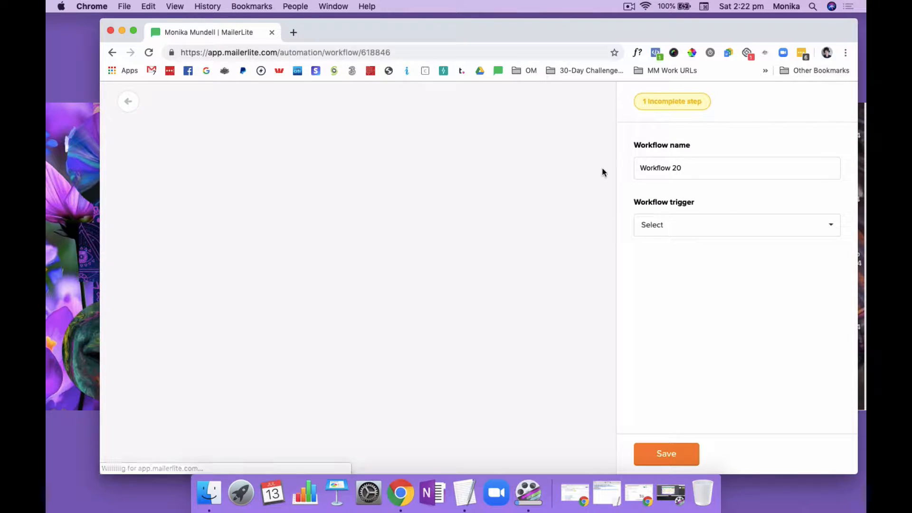
# Name the workflow "Onboarding Email Sequence: Blueberry Checklist"
pyautogui.moveTo(687, 167); pyautogui.dragTo(638, 166)
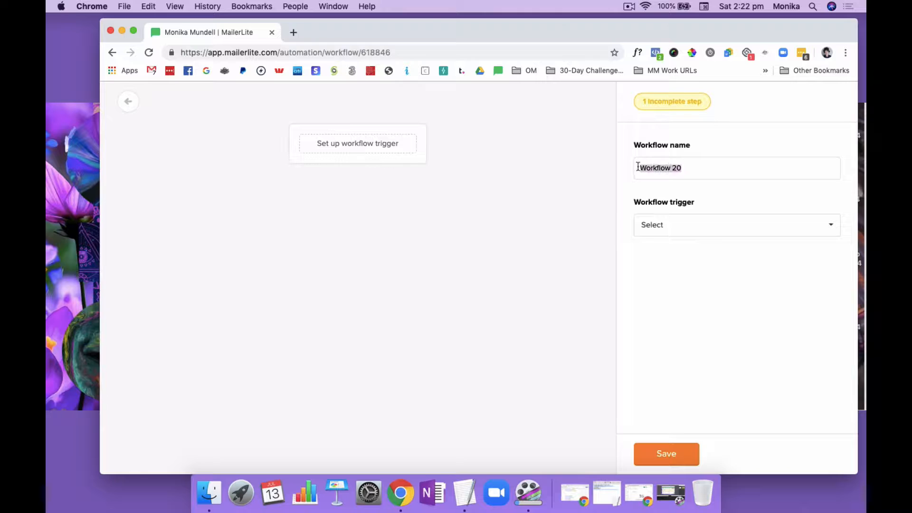
pyautogui.write('https://www.subscribepage.com/blueberrychecklist')
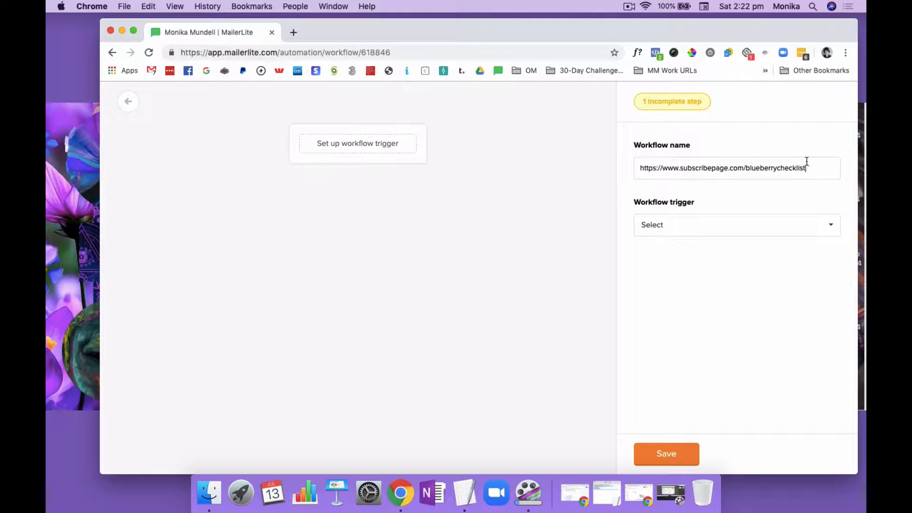
pyautogui.moveTo(807, 167); pyautogui.dragTo(637, 167)
pyautogui.write('L')
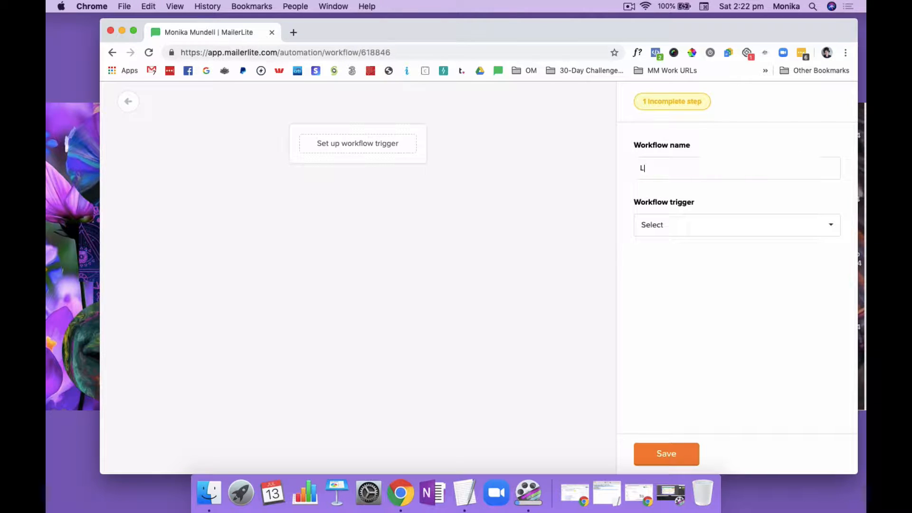
pyautogui.press('BackSpace')
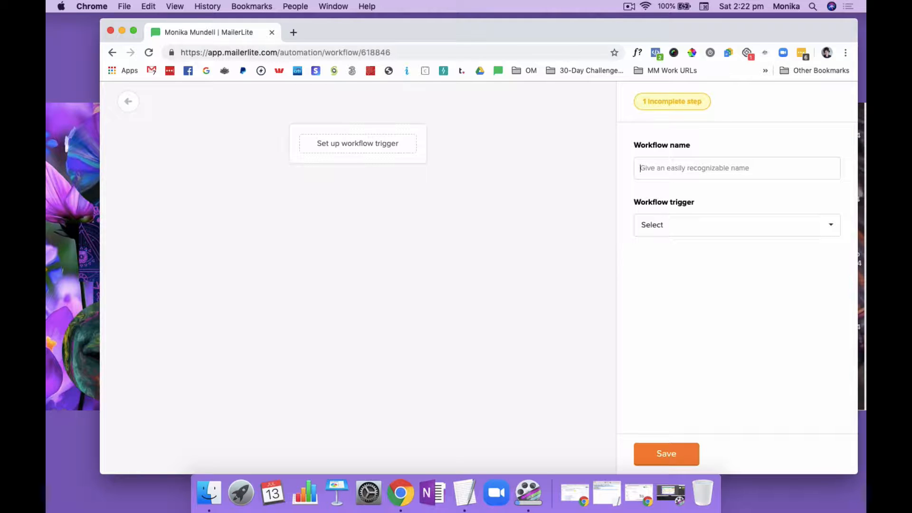
pyautogui.write('Onbo')
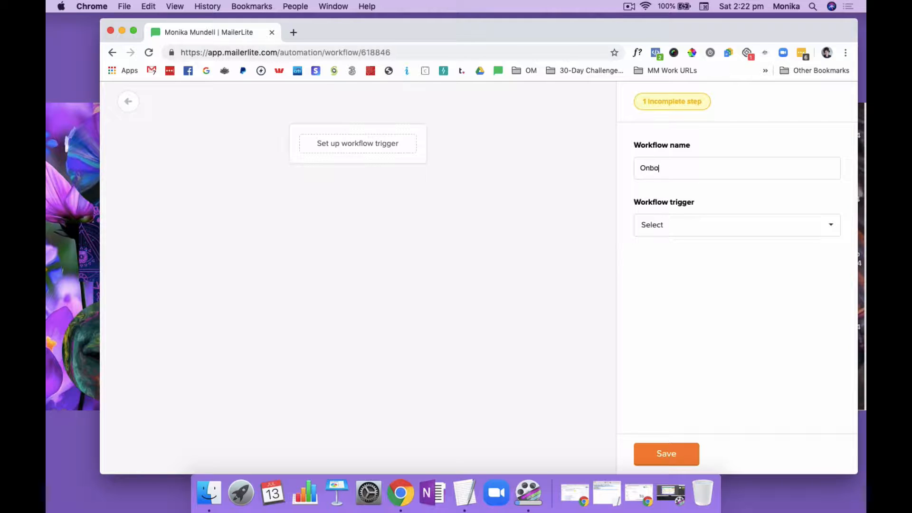
pyautogui.write('arding Email Sequence: Blue')
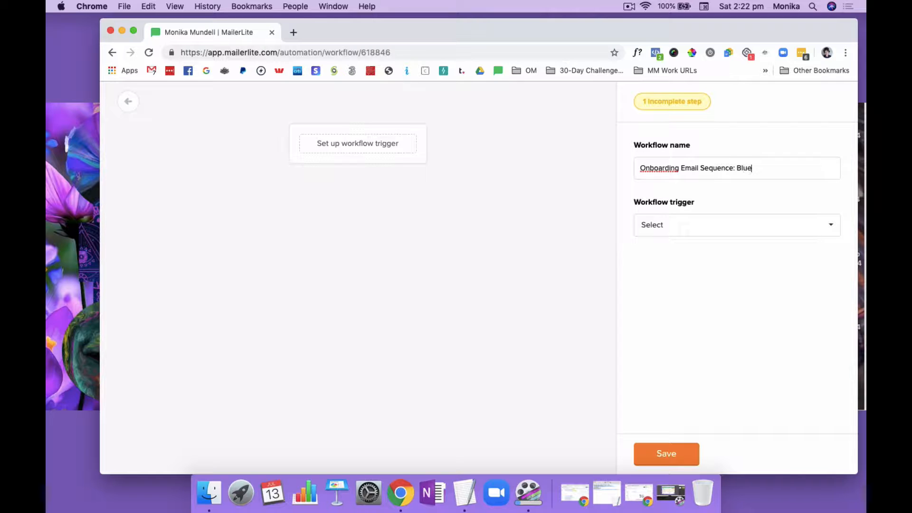
pyautogui.write('hecklist')
# Set the workflow trigger to "When subscriber joins a group" with the subscriber group "LEAD: Blueberries Checklist"
pyautogui.click(707, 225)
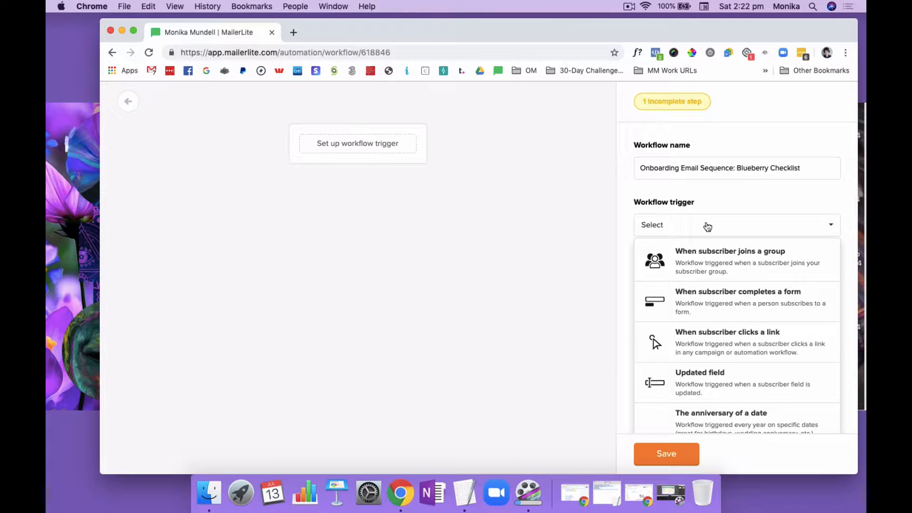
pyautogui.click(709, 263)
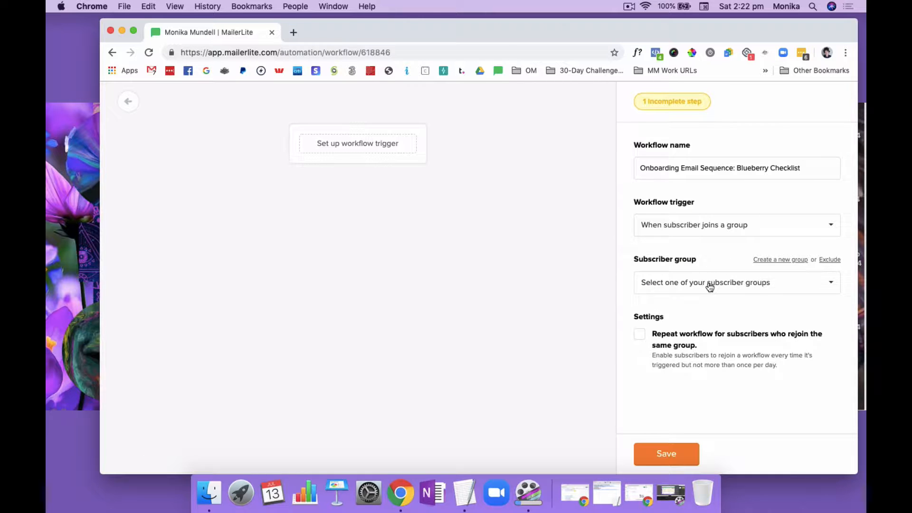
pyautogui.click(710, 286)
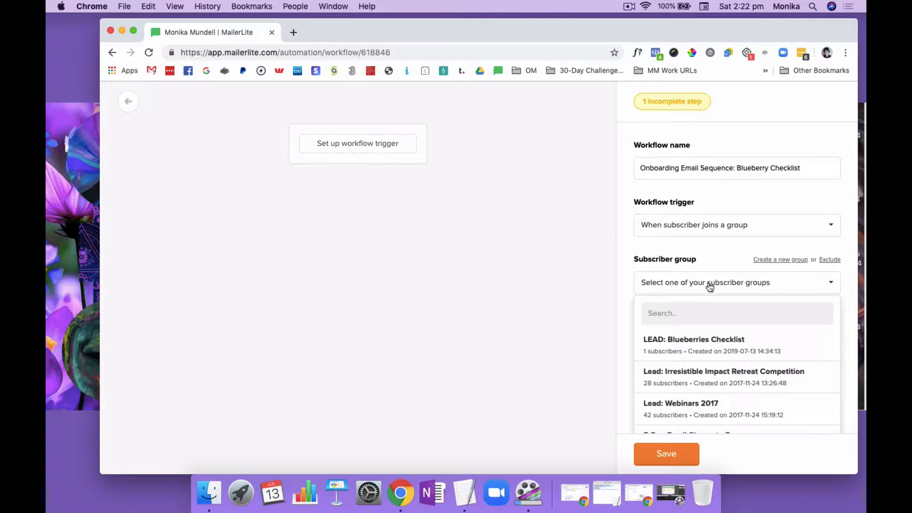
pyautogui.click(705, 346)
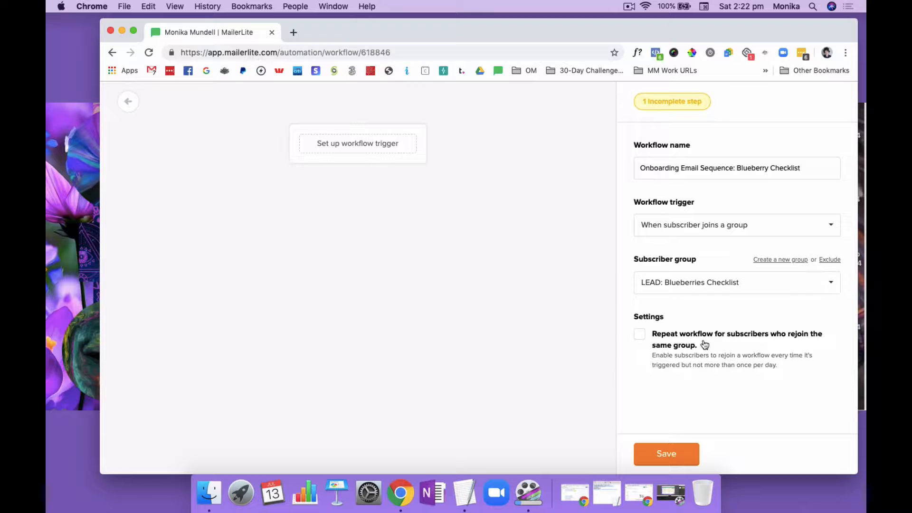
# Change "Blueberry" to "Blueberries" in the workflow name and save the workflow setup
pyautogui.click(766, 168)
pyautogui.press('BackSpace')
pyautogui.write('ies')
pyautogui.click(666, 452)
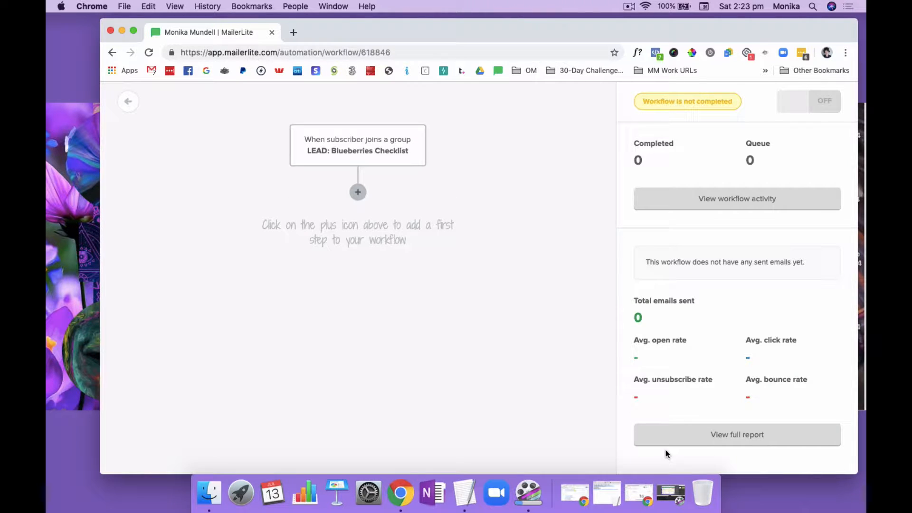
# Add an email as the workflow's first step with the subject "Yay! Download your Blueberries Checklist"
pyautogui.click(359, 192)
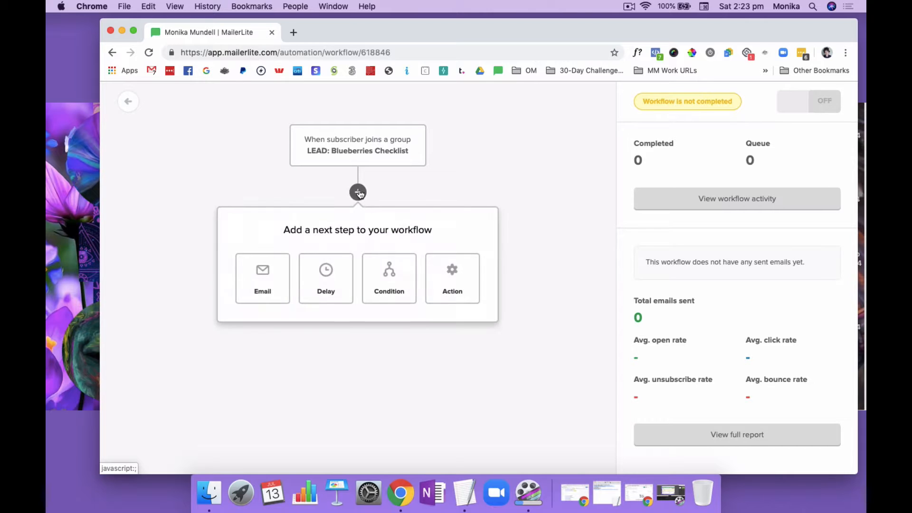
pyautogui.click(267, 281)
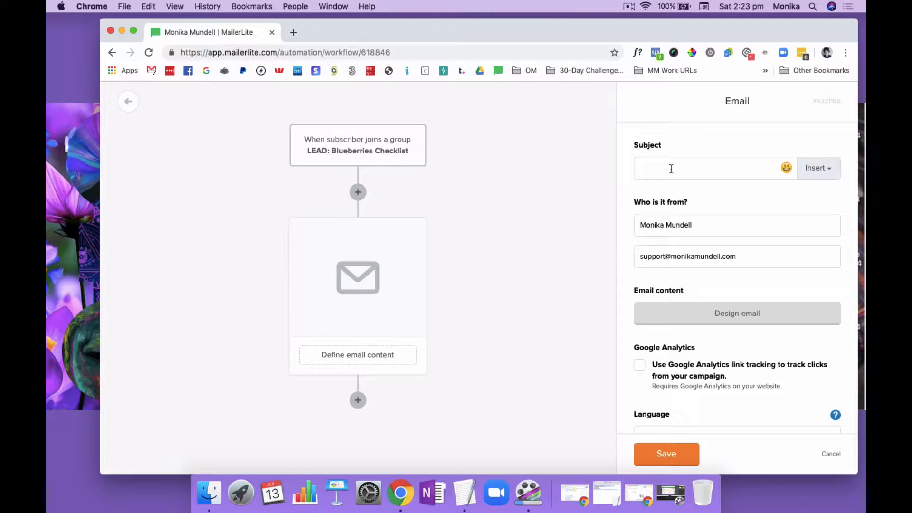
pyautogui.write('Yay')
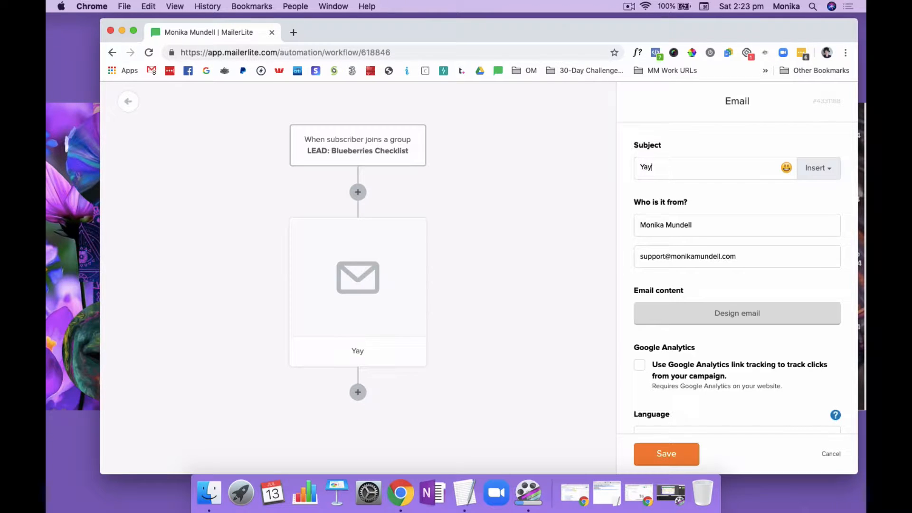
pyautogui.write('! Download your ')
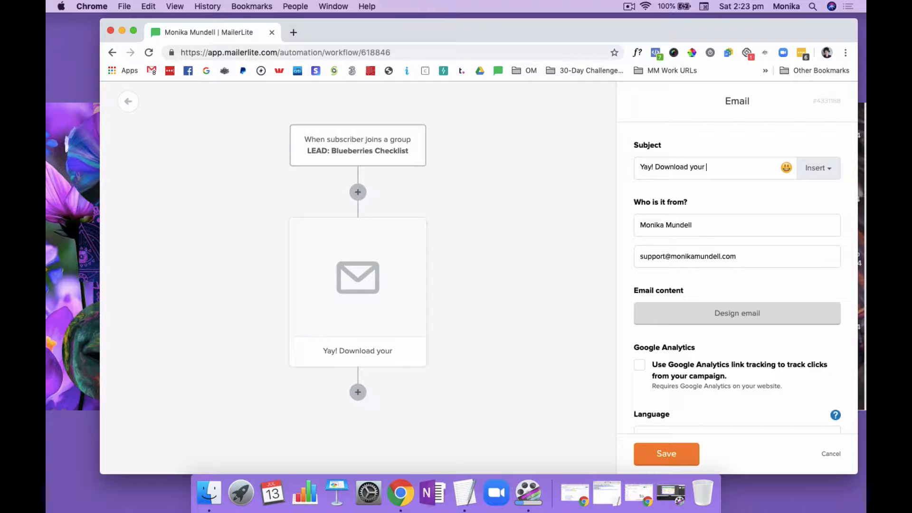
pyautogui.write('Blue')
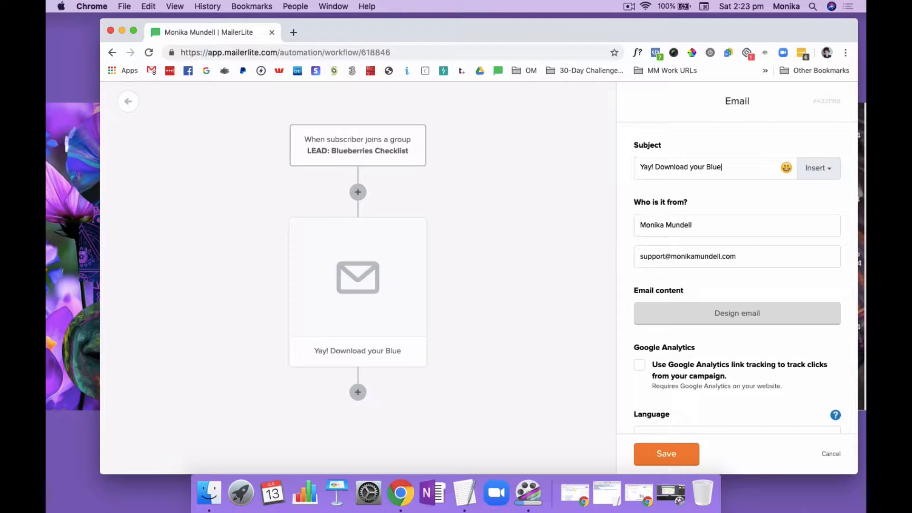
pyautogui.write('berries C')
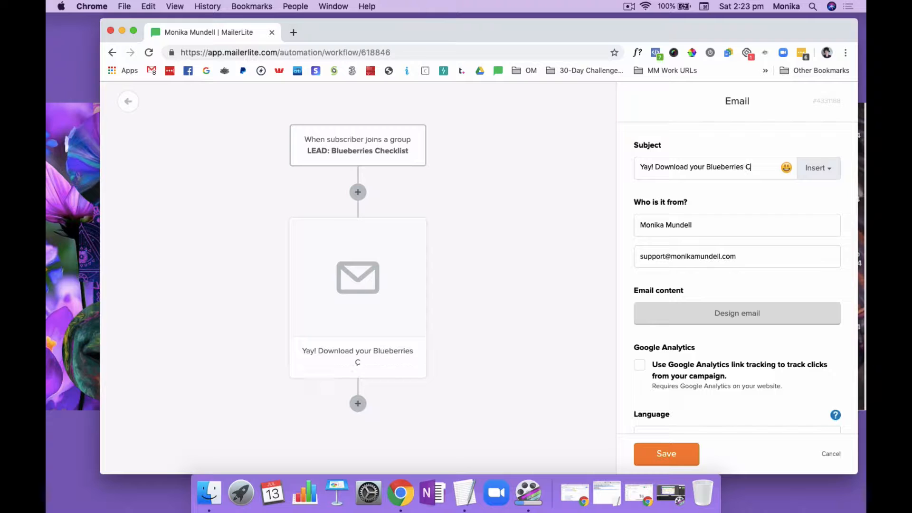
pyautogui.write('heklist')
pyautogui.click(757, 168)
pyautogui.write('c')
pyautogui.click(788, 169)
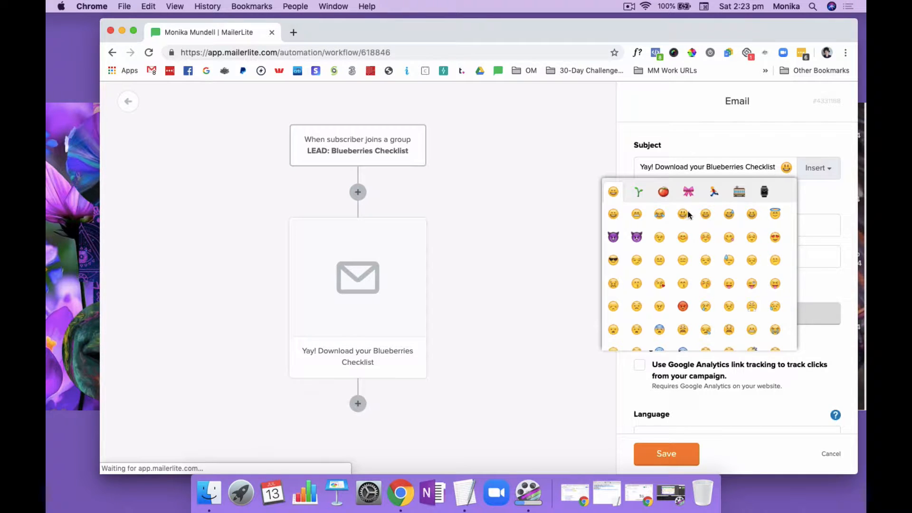
pyautogui.click(614, 216)
pyautogui.click(770, 164)
pyautogui.press('BackSpace')
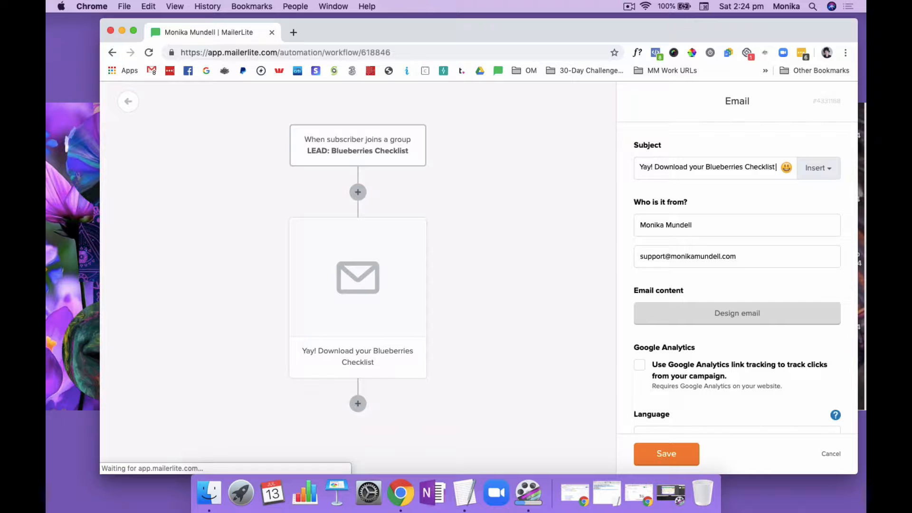
# Add a grinning face emoji at the end of the email's subject line
pyautogui.click(787, 167)
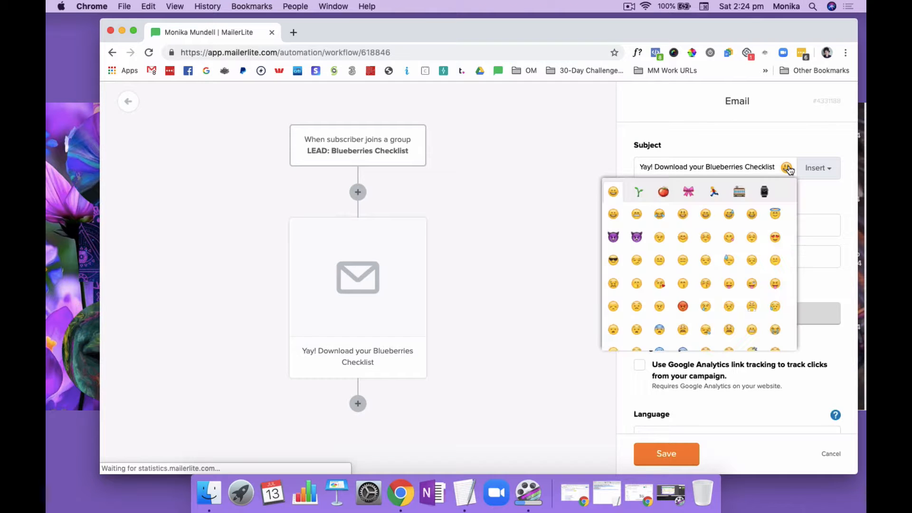
pyautogui.click(614, 214)
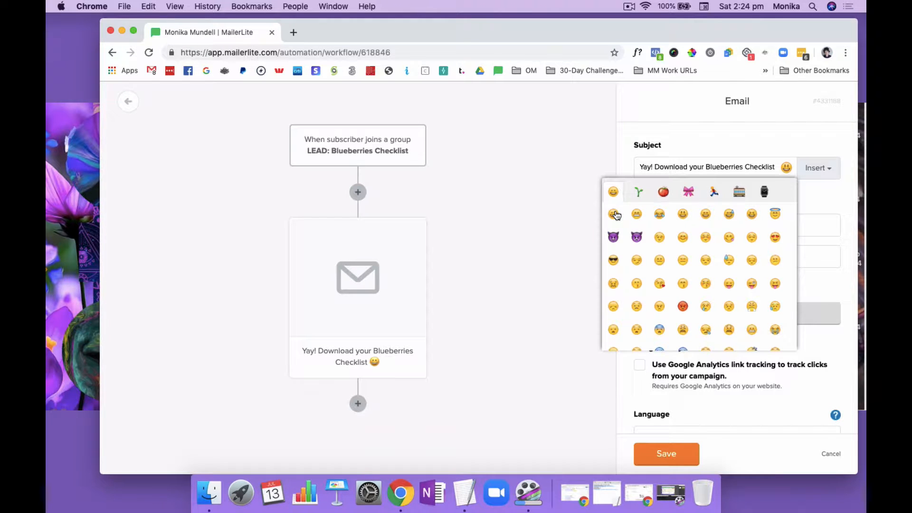
pyautogui.click(823, 200)
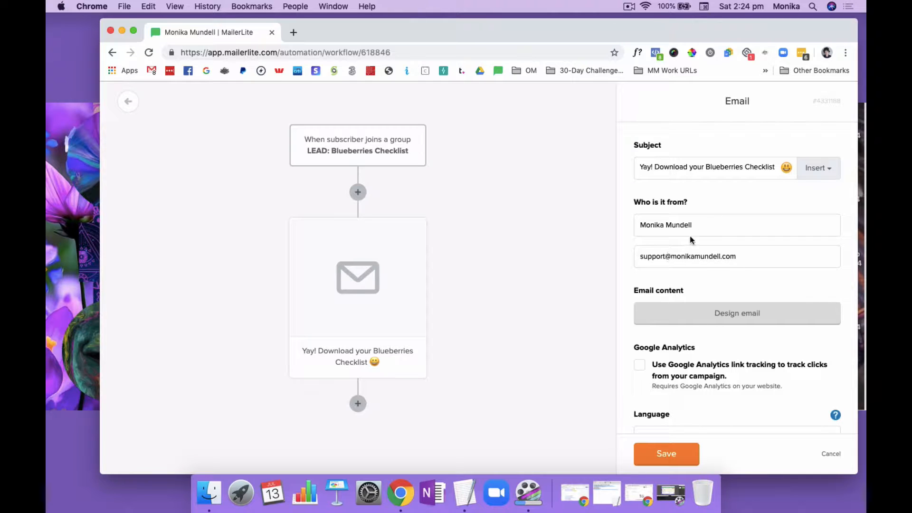
# Start designing the email content using the saved template "Email Template 2019"
pyautogui.scroll(-2, 719, 217)
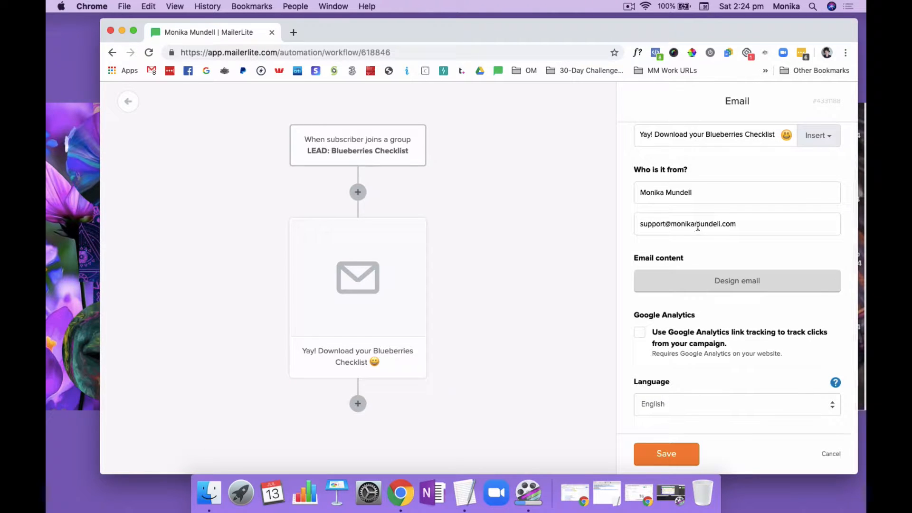
pyautogui.moveTo(640, 225); pyautogui.dragTo(747, 226)
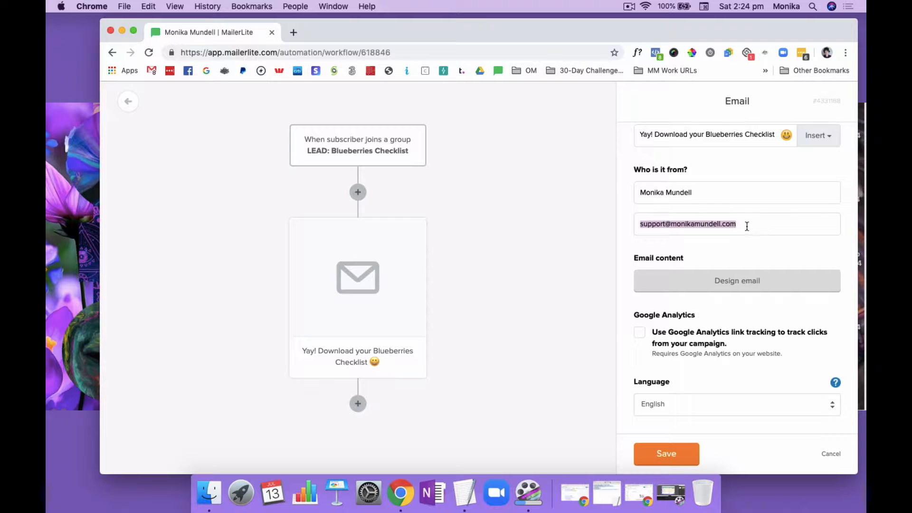
pyautogui.click(733, 284)
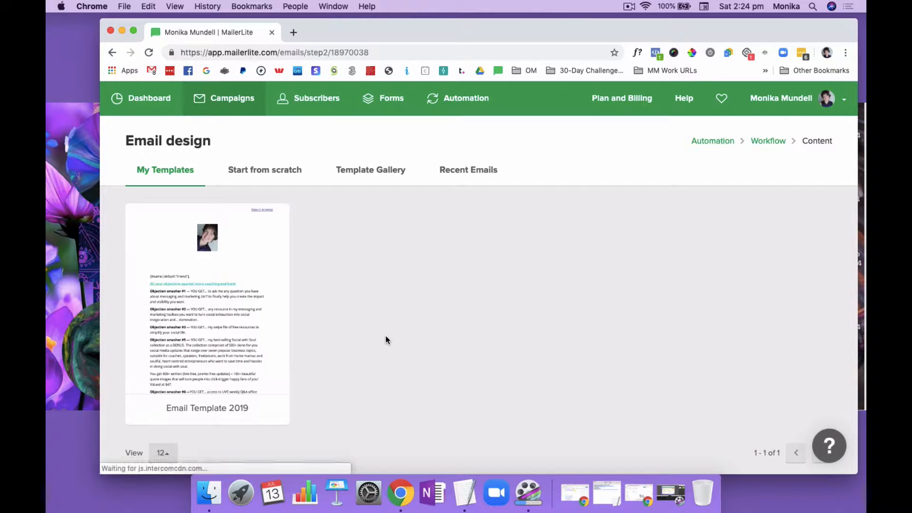
pyautogui.scroll(-2, 355, 311)
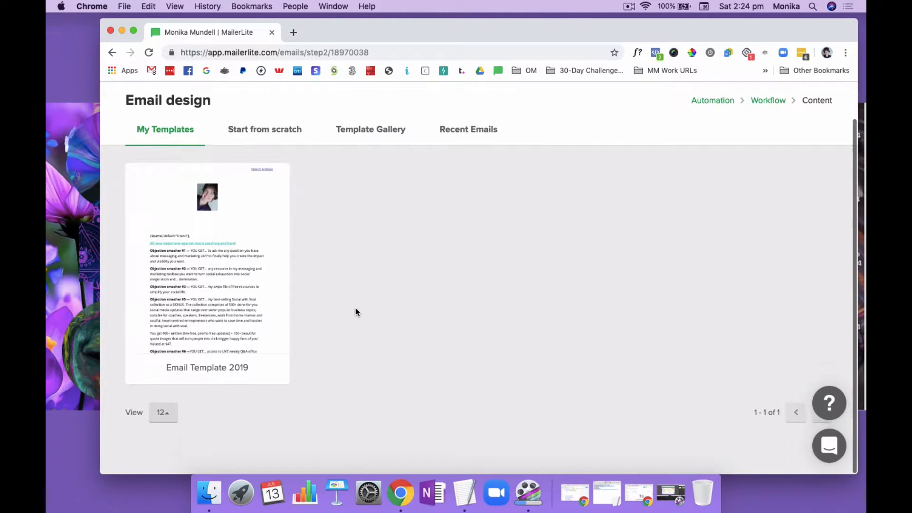
pyautogui.moveTo(253, 331)
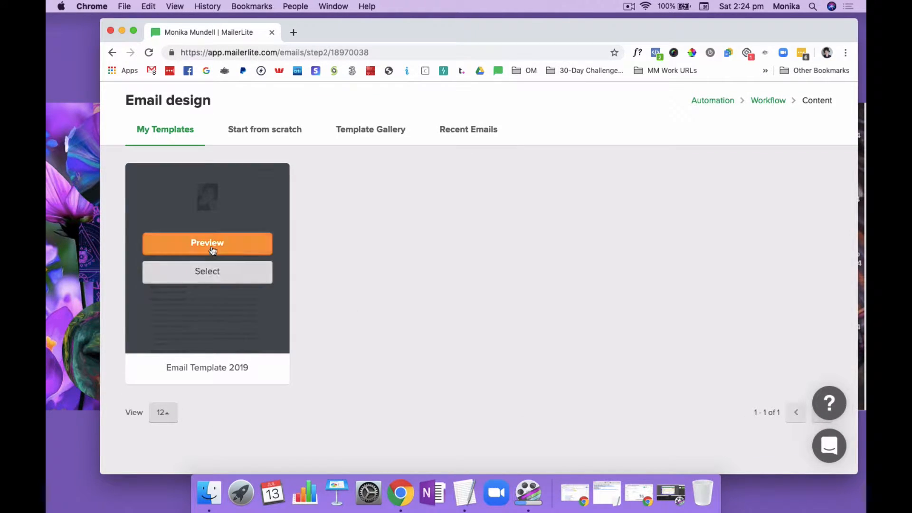
pyautogui.click(208, 274)
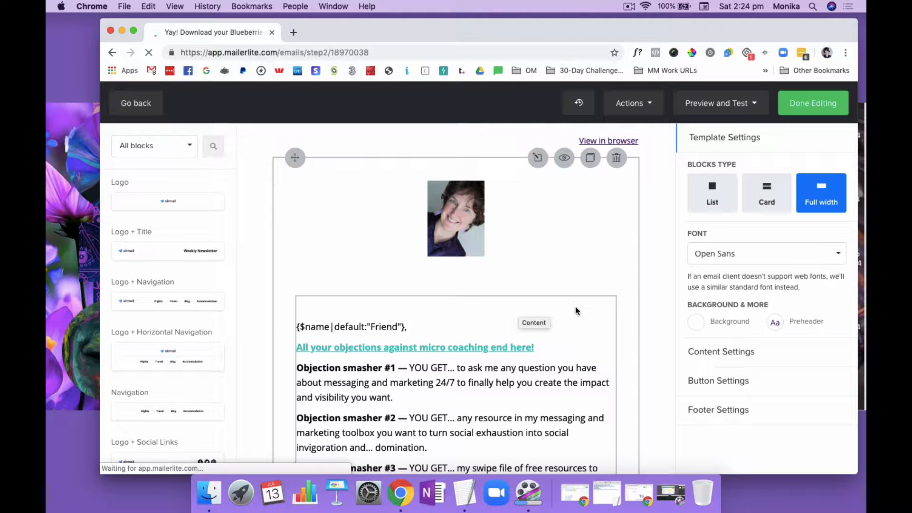
# Open the email's main text block, which starts with the personalised greeting, for editing
pyautogui.scroll(-3, 573, 319)
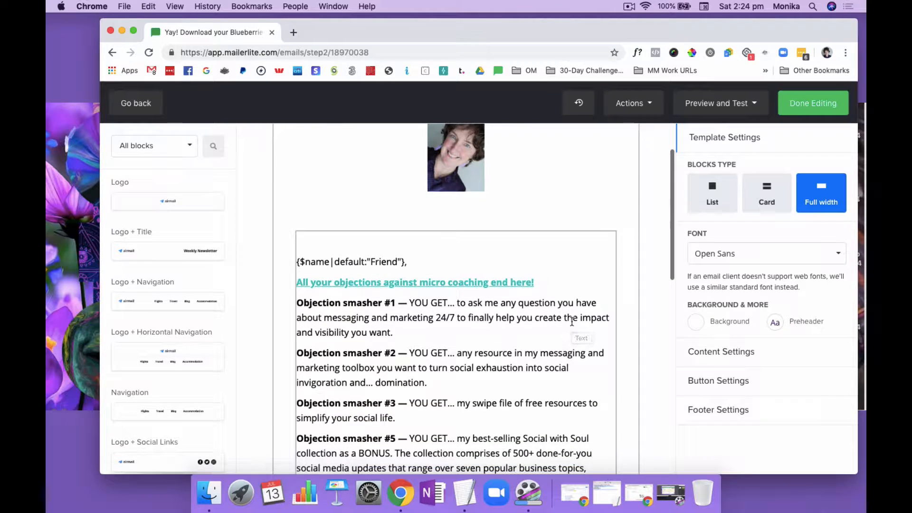
pyautogui.scroll(-1, 572, 322)
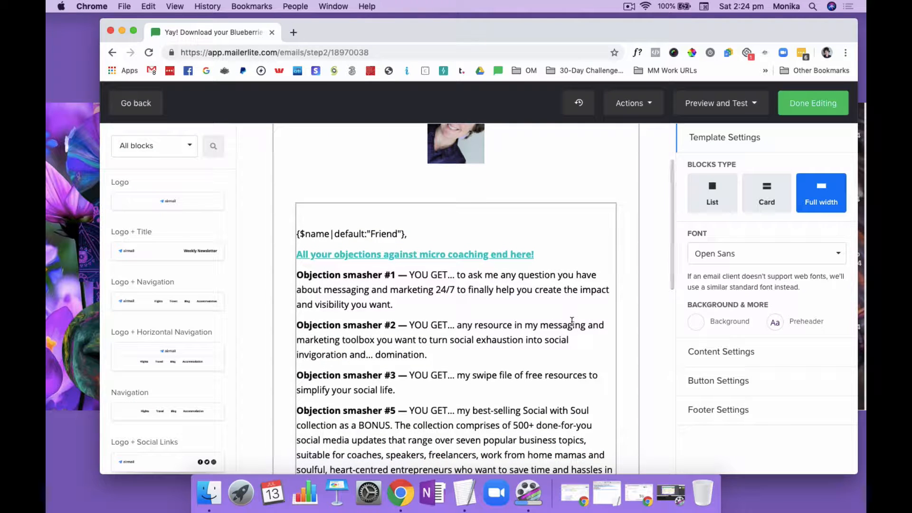
pyautogui.click(404, 234)
pyautogui.write(',')
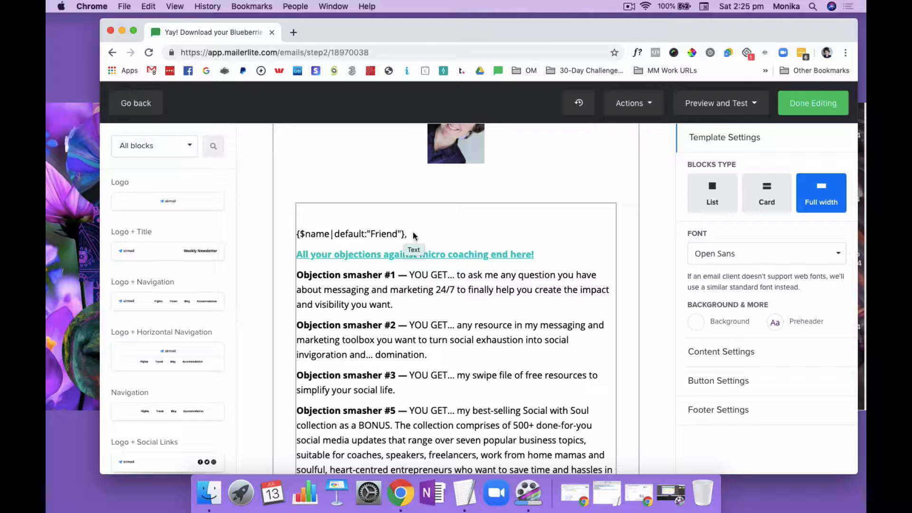
pyautogui.moveTo(407, 234); pyautogui.dragTo(296, 236)
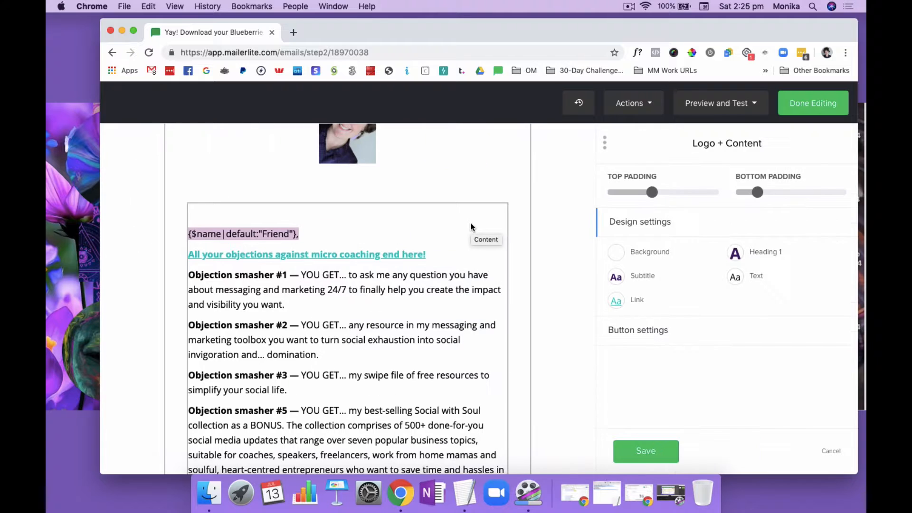
pyautogui.click(410, 289)
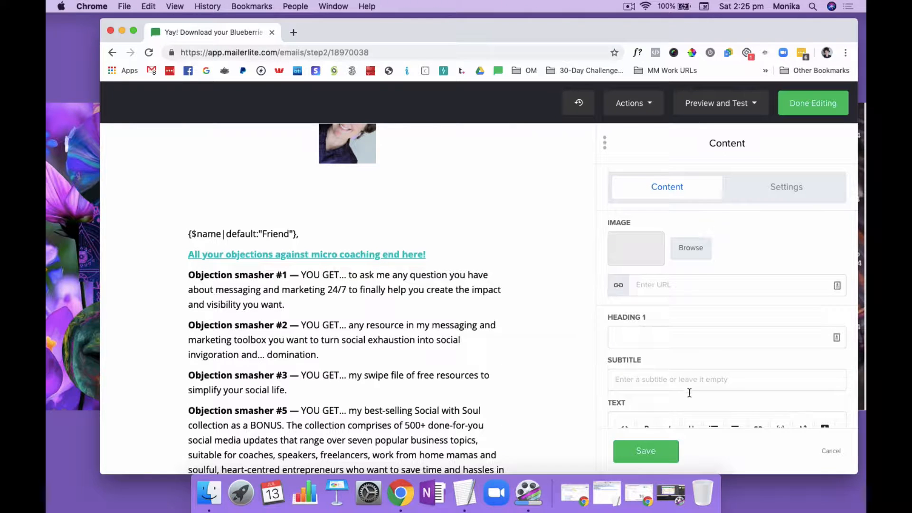
pyautogui.scroll(-3, 689, 392)
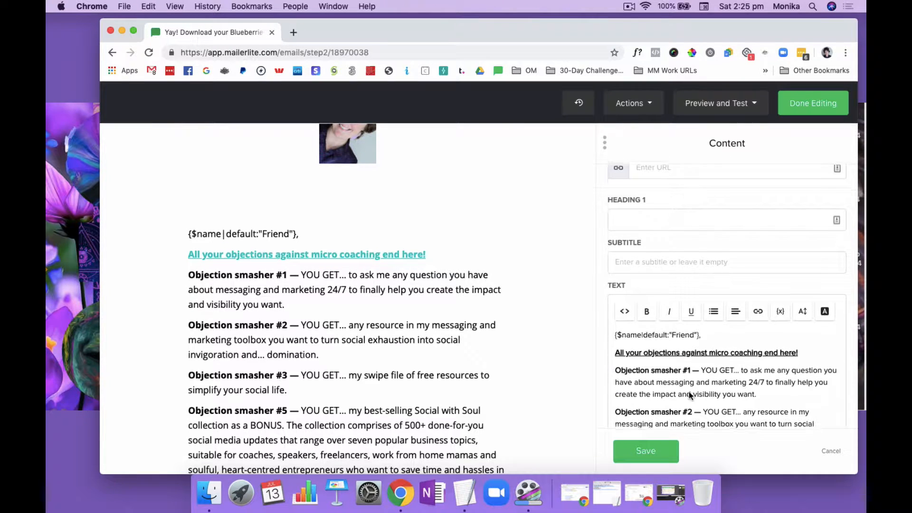
# Try adding a blank line below the personalised greeting in the text and remove it again
pyautogui.click(702, 334)
pyautogui.moveTo(704, 335); pyautogui.dragTo(614, 333)
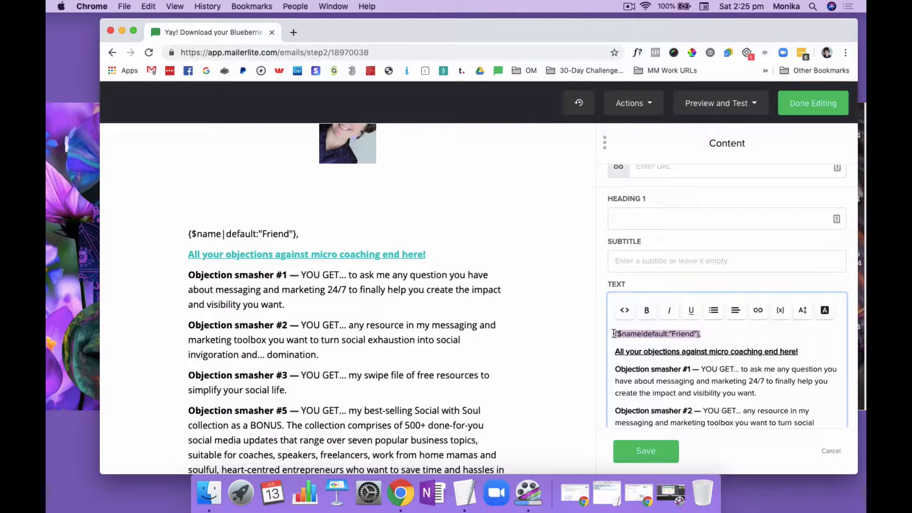
pyautogui.click(708, 333)
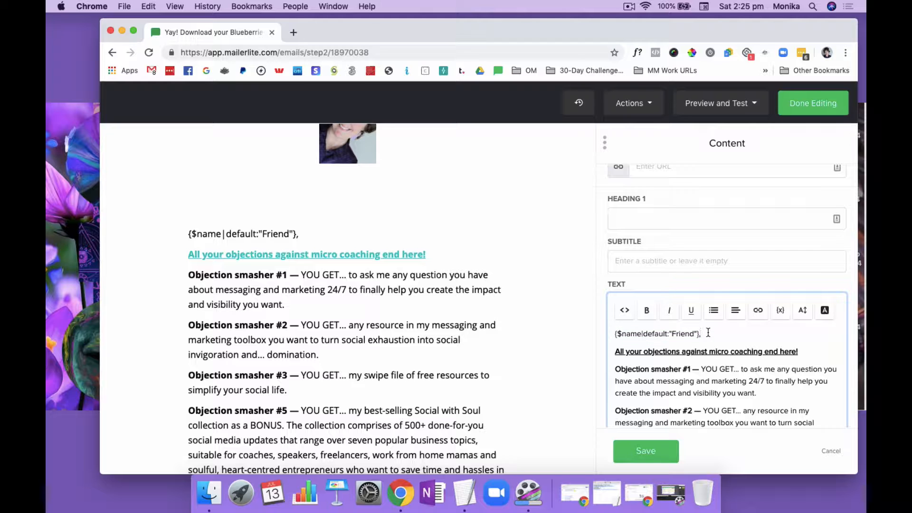
pyautogui.press('Return')
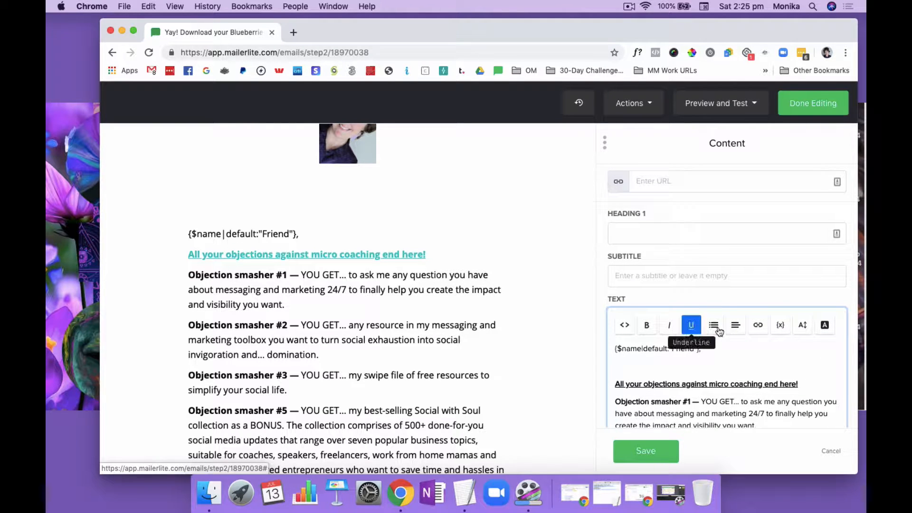
pyautogui.press('BackSpace')
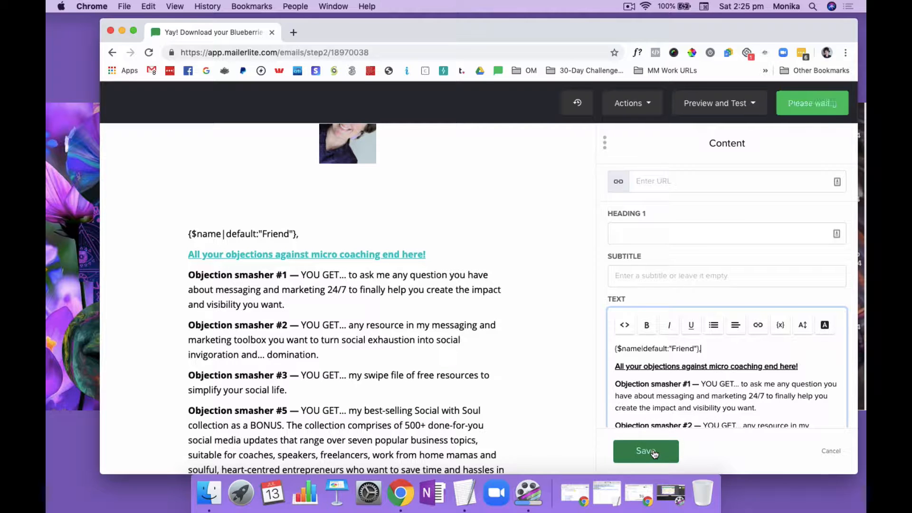
# Examine the name variable in the greeting and the linked headline beneath it in the email text
pyautogui.click(613, 369)
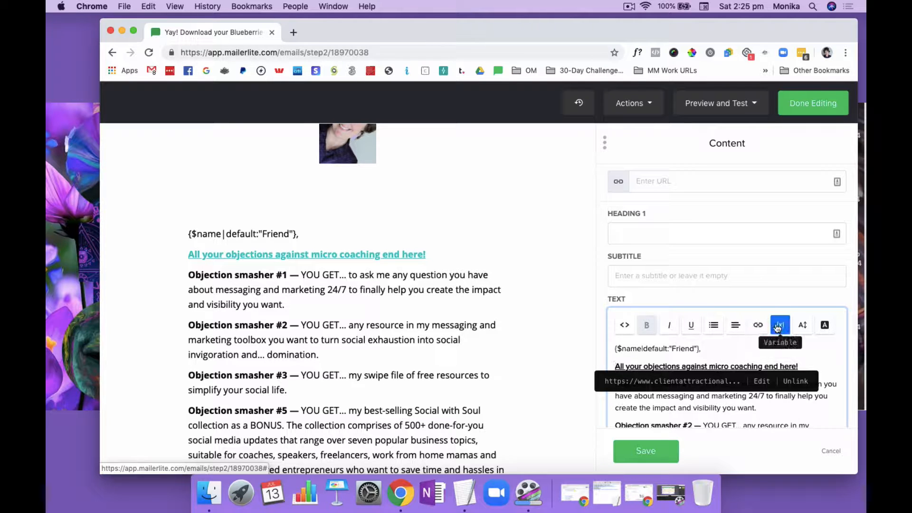
pyautogui.click(710, 349)
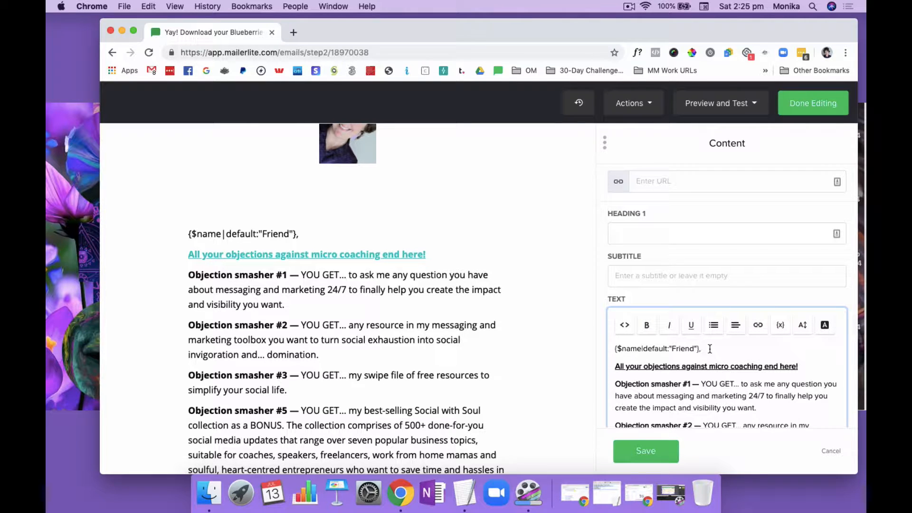
pyautogui.moveTo(710, 349); pyautogui.dragTo(610, 346)
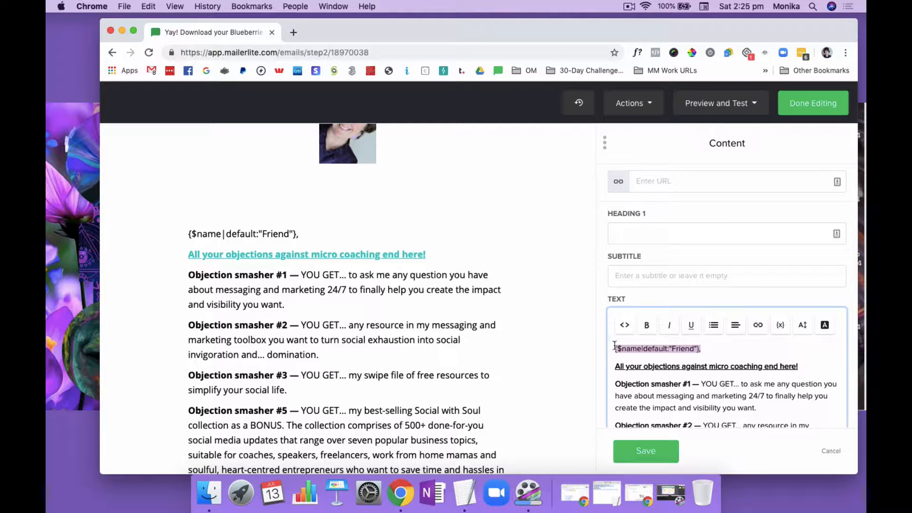
pyautogui.click(616, 349)
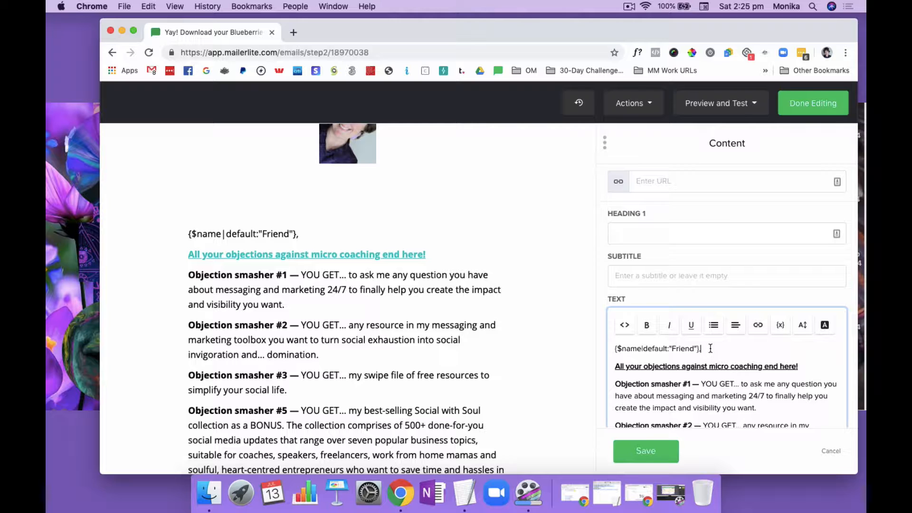
pyautogui.moveTo(710, 349); pyautogui.dragTo(613, 348)
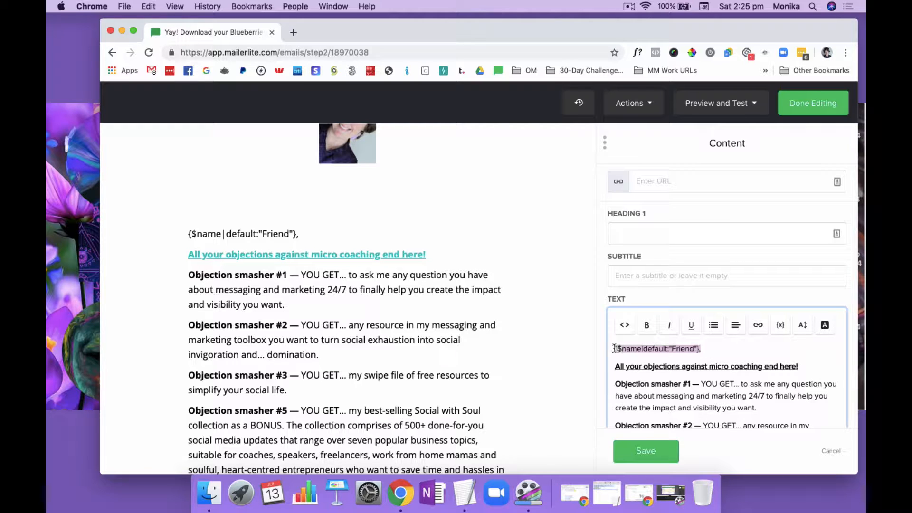
pyautogui.click(719, 347)
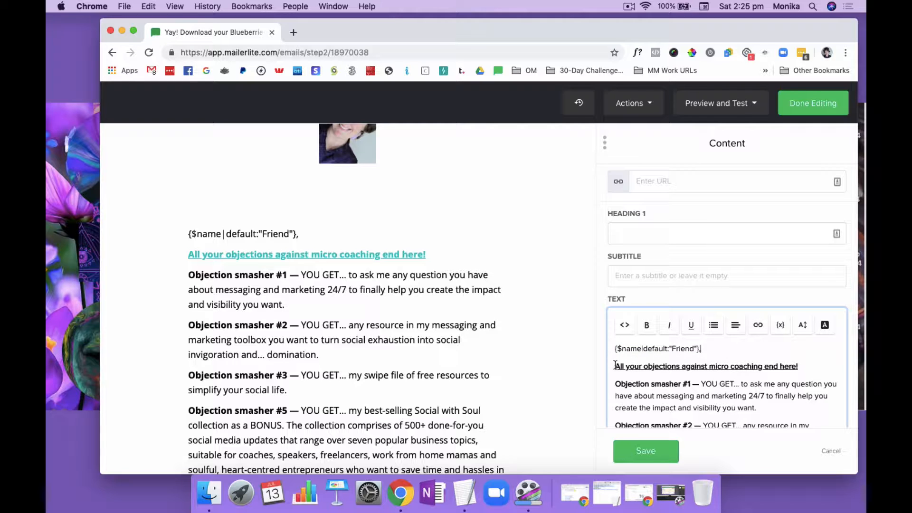
pyautogui.moveTo(615, 365); pyautogui.dragTo(801, 364)
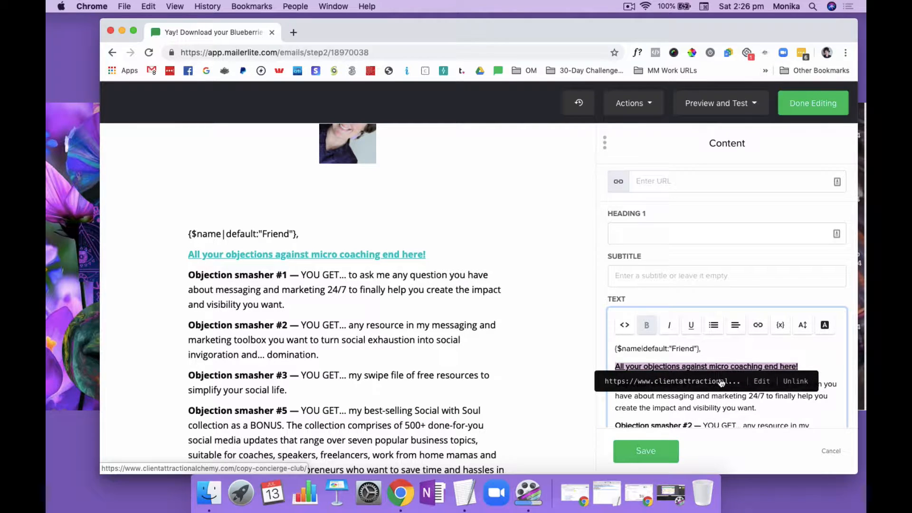
pyautogui.click(805, 354)
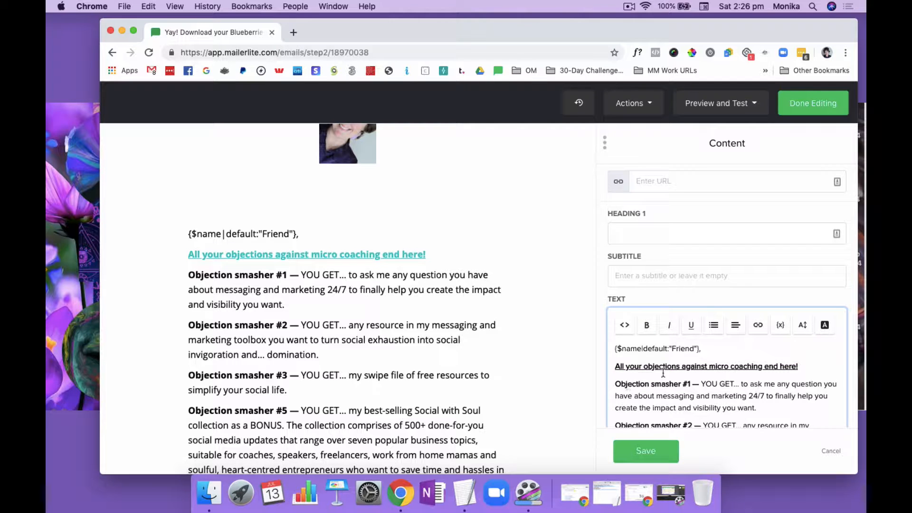
# Increase the font size of the "Objection smasher #1" paragraph in the email text
pyautogui.scroll(-4, 663, 373)
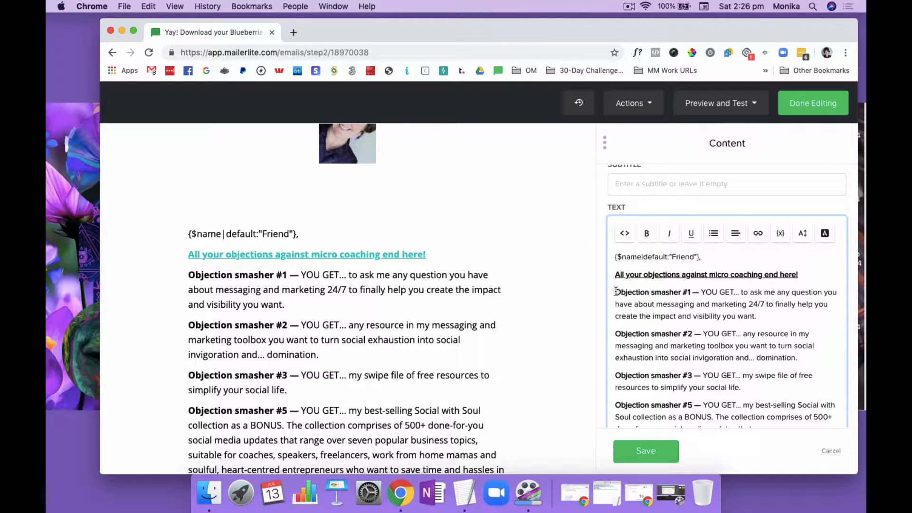
pyautogui.moveTo(616, 291); pyautogui.dragTo(759, 317)
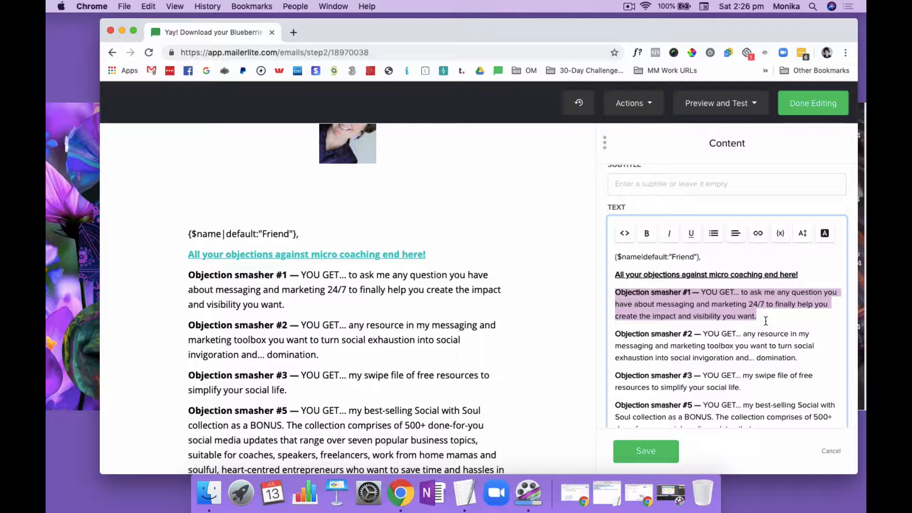
pyautogui.click(802, 233)
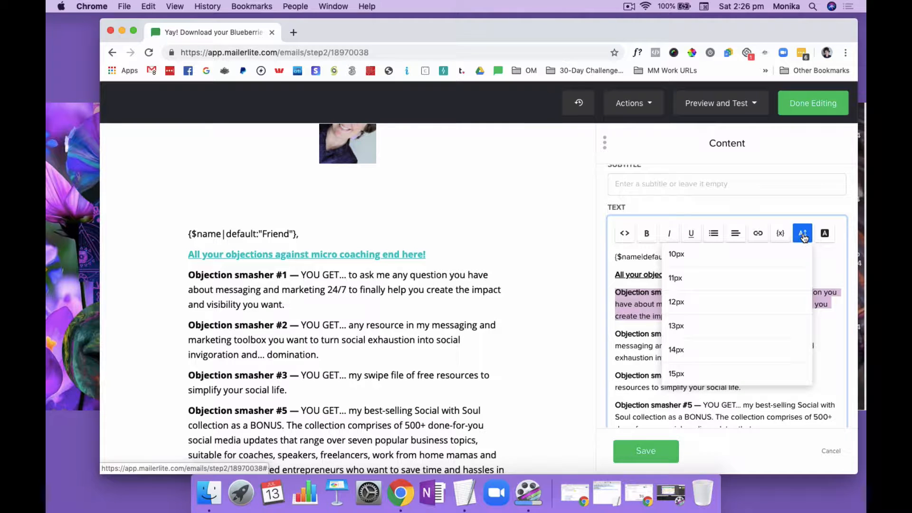
pyautogui.scroll(-2, 696, 361)
pyautogui.click(693, 352)
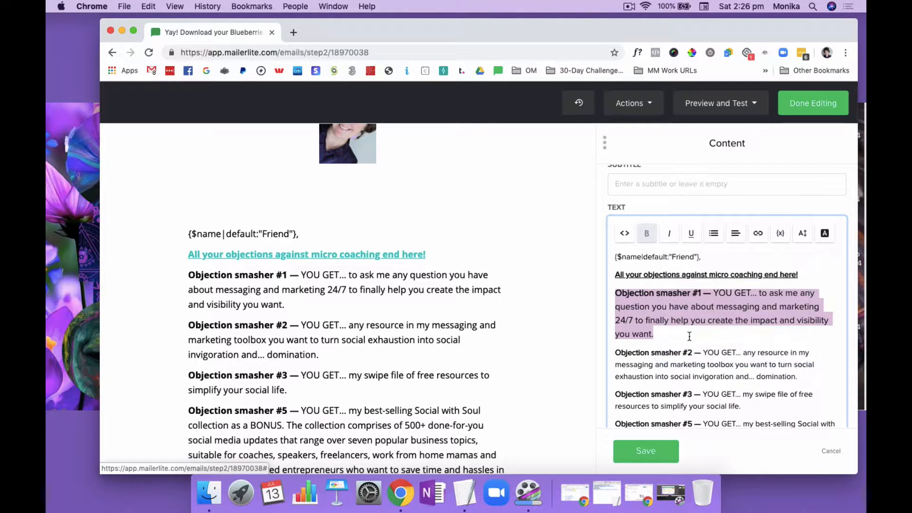
# Set the font size of the whole email text, from the greeting onwards, to 16px
pyautogui.click(689, 335)
pyautogui.moveTo(613, 257); pyautogui.dragTo(720, 355)
pyautogui.scroll(-3, 720, 354)
pyautogui.scroll(-3, 720, 356)
pyautogui.scroll(10, 720, 355)
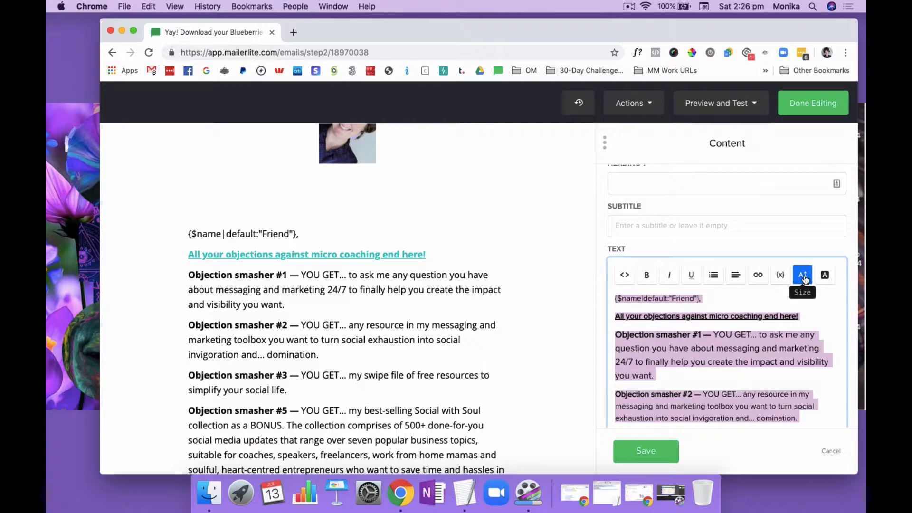
pyautogui.click(802, 275)
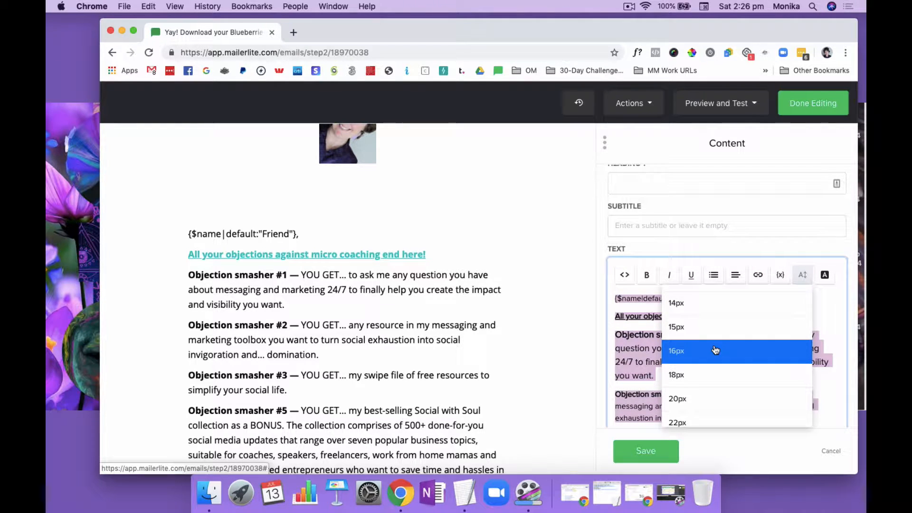
pyautogui.click(717, 350)
pyautogui.click(727, 350)
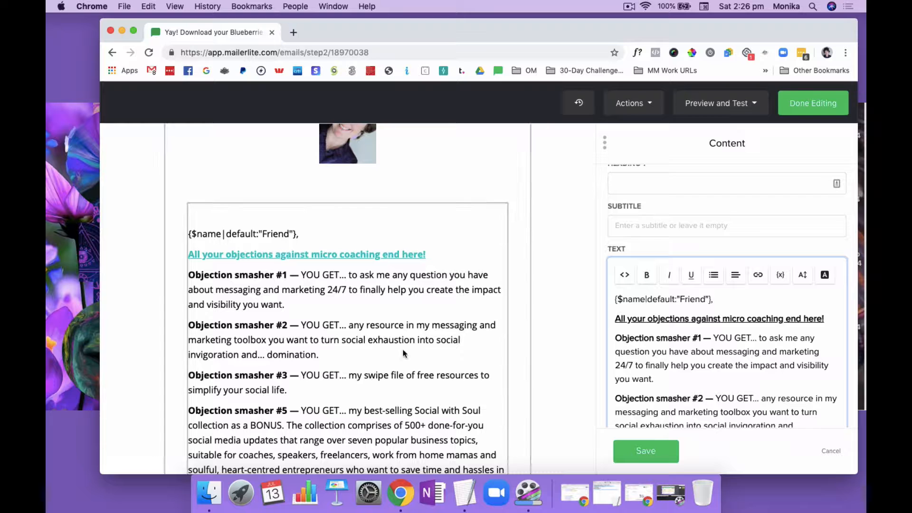
# Check the email text down to its call-to-action button and save the content block
pyautogui.scroll(-10, 402, 349)
pyautogui.scroll(-2, 403, 353)
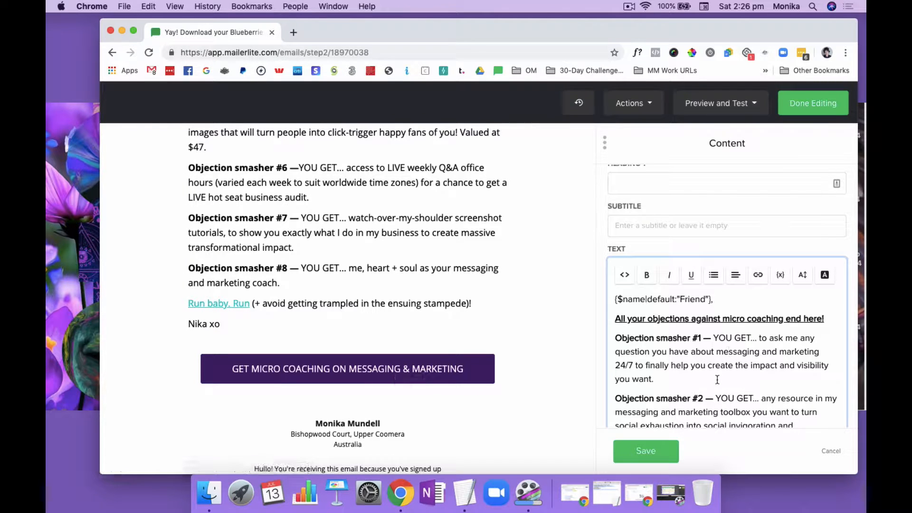
pyautogui.scroll(-10, 683, 382)
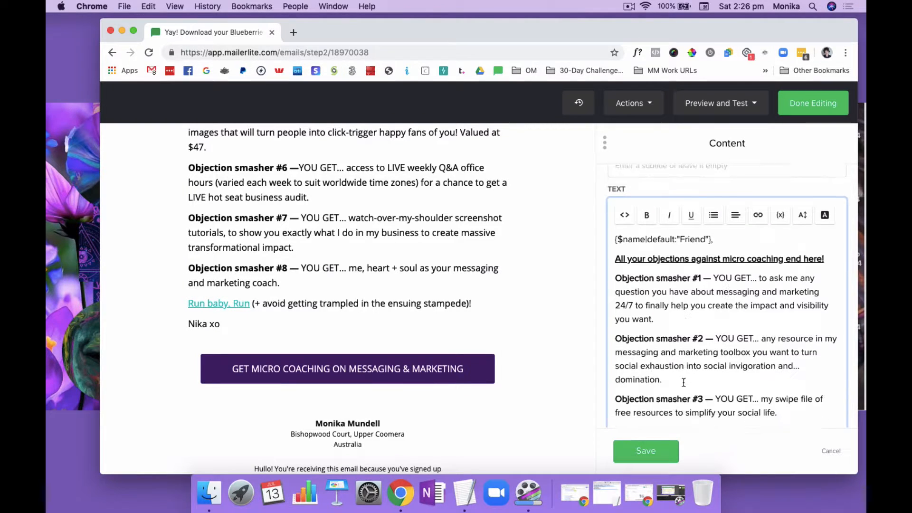
pyautogui.scroll(-5, 684, 383)
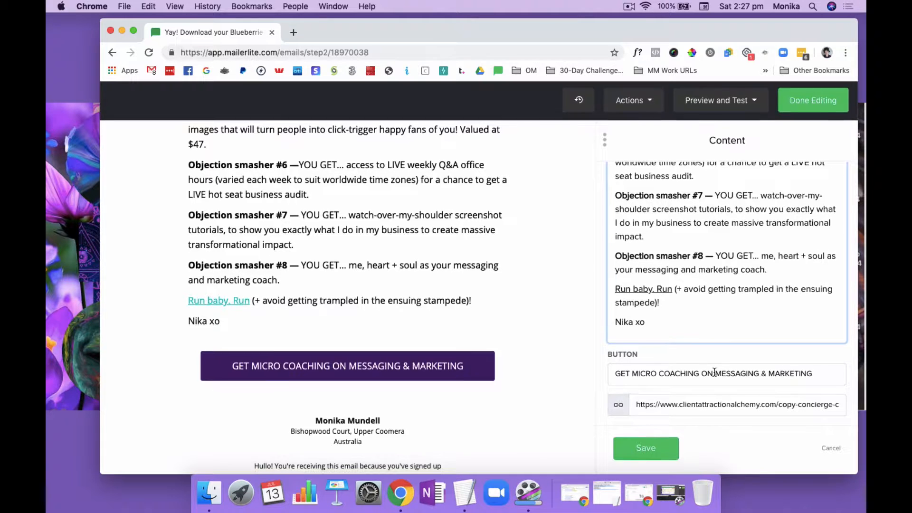
pyautogui.click(647, 455)
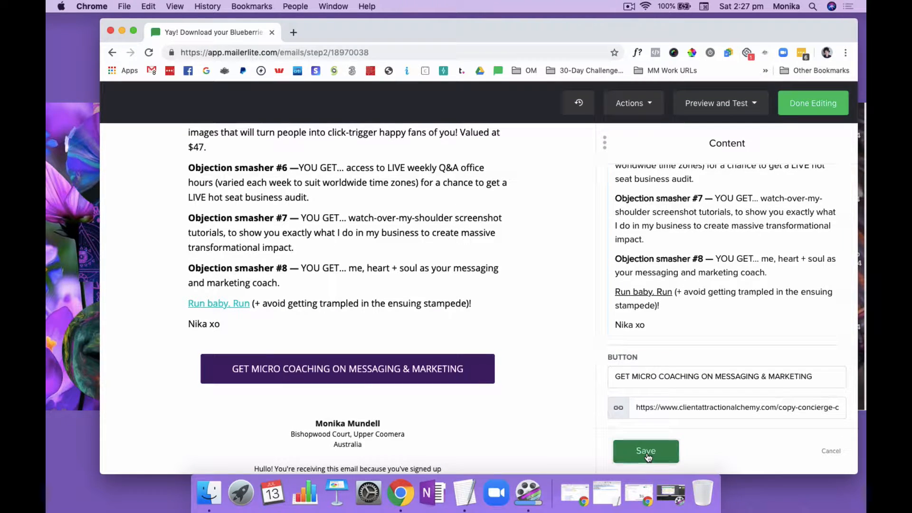
# Look through the available block categories and search the content blocks for "video"
pyautogui.scroll(15, 644, 372)
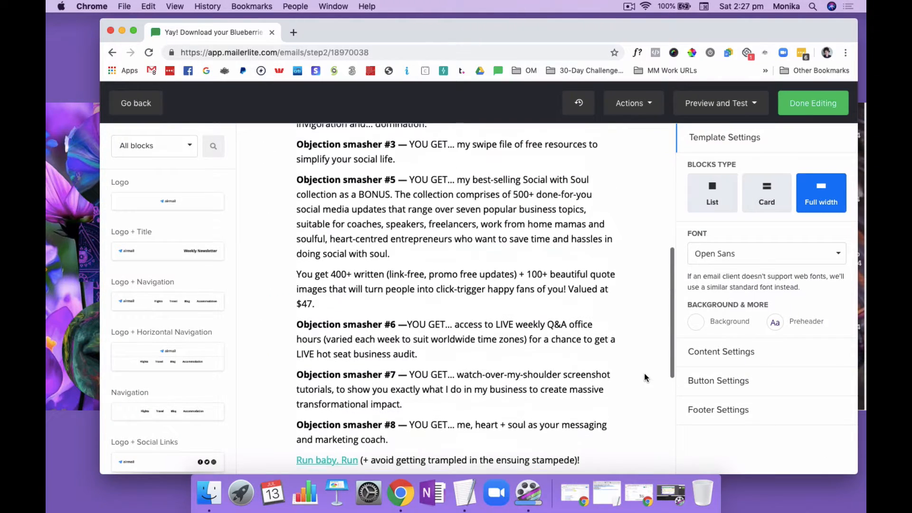
pyautogui.scroll(-3, 544, 307)
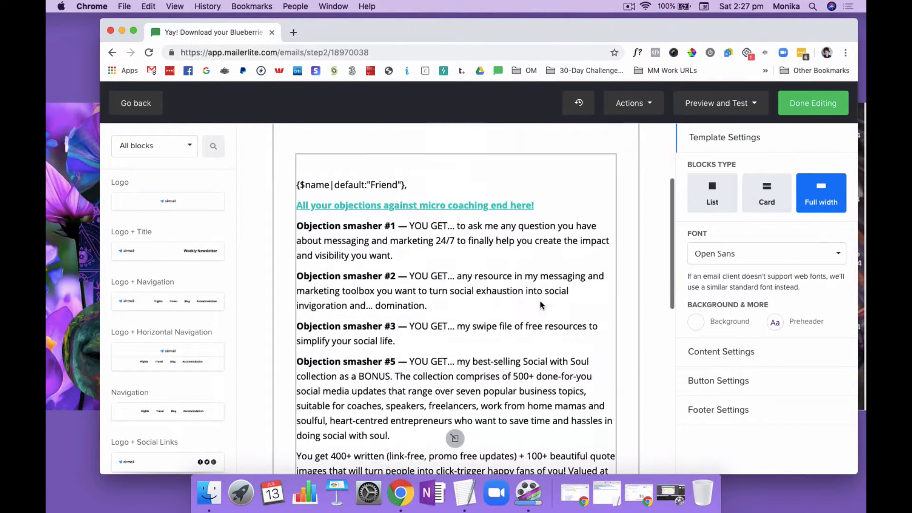
pyautogui.scroll(-4, 173, 338)
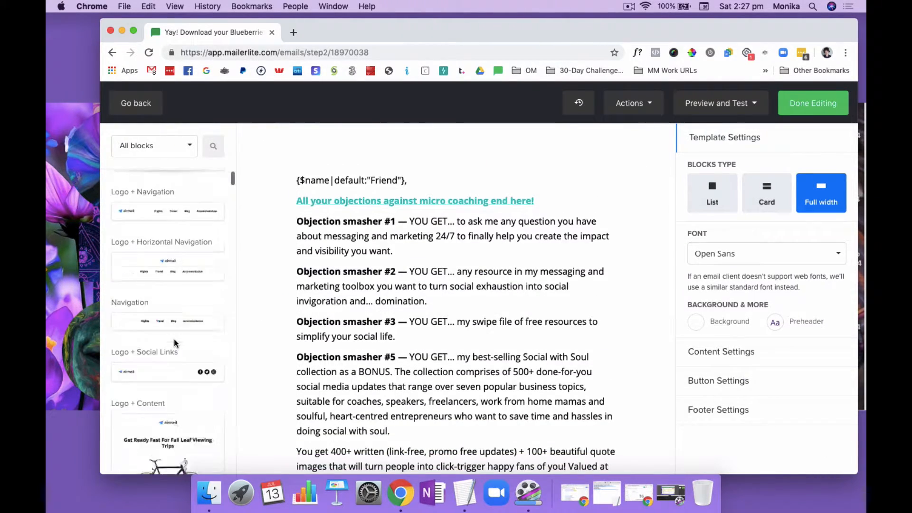
pyautogui.click(187, 147)
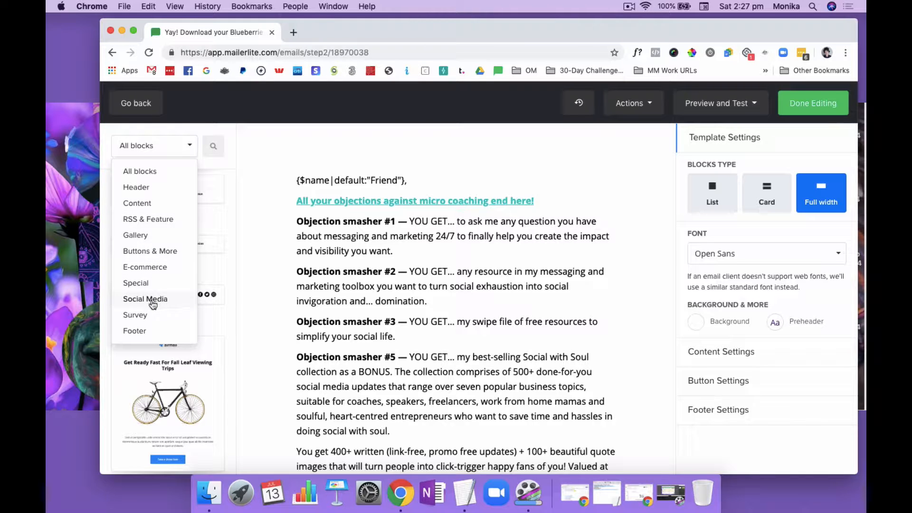
pyautogui.scroll(-1, 162, 228)
pyautogui.scroll(-3, 161, 228)
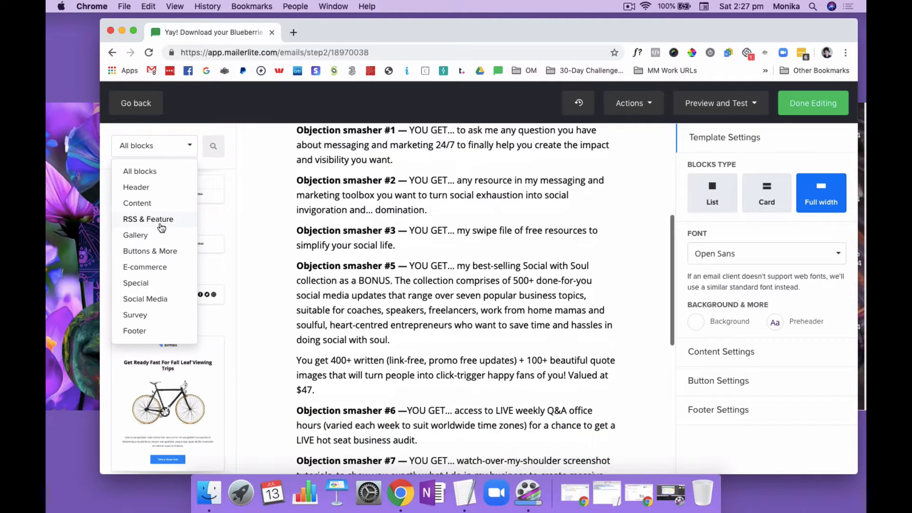
pyautogui.click(215, 146)
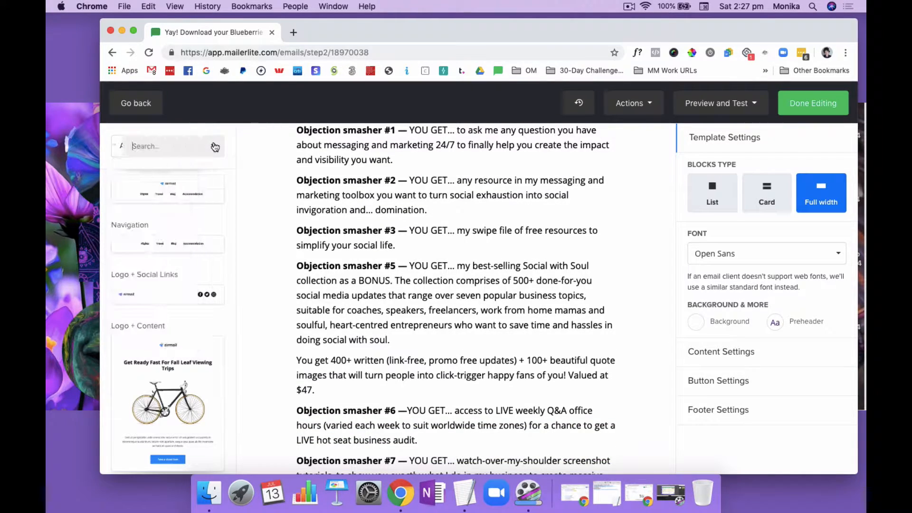
pyautogui.write('video')
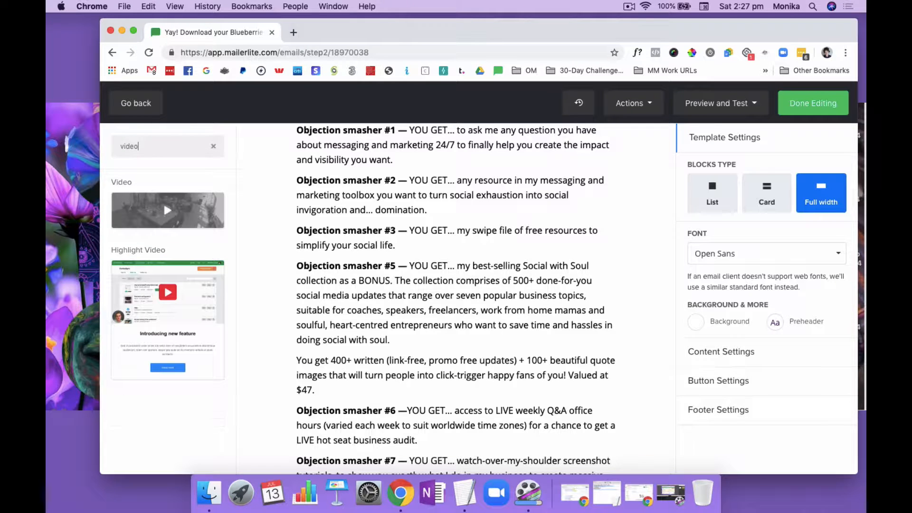
# Place a Video block below the call-to-action button, open its video URL setting, and delete the block again
pyautogui.moveTo(171, 208); pyautogui.dragTo(438, 281)
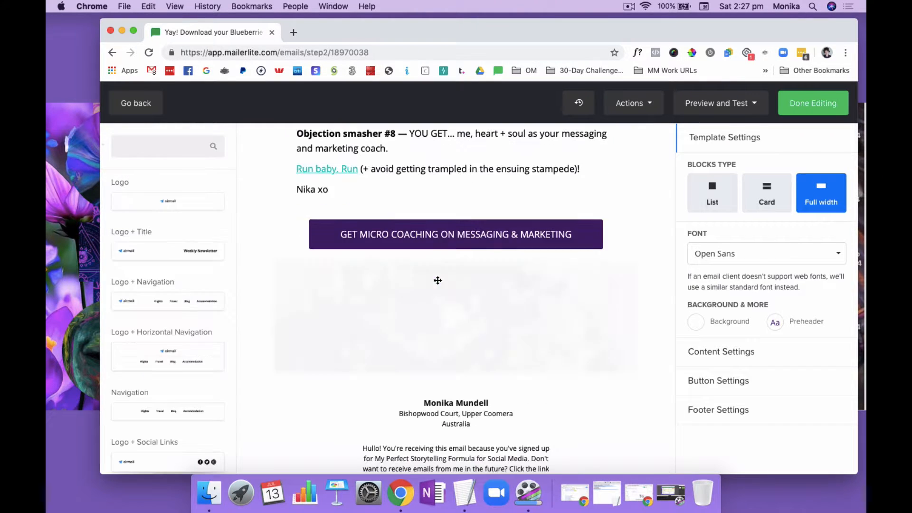
pyautogui.click(461, 315)
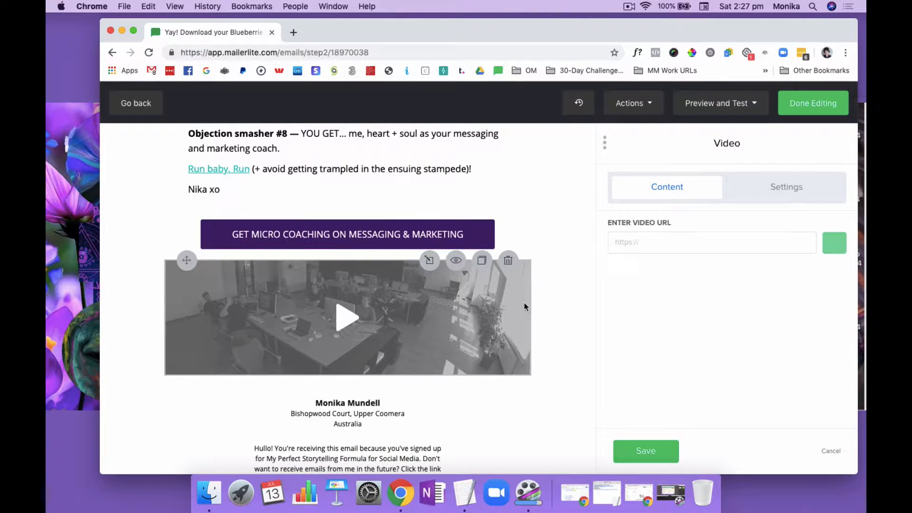
pyautogui.click(680, 243)
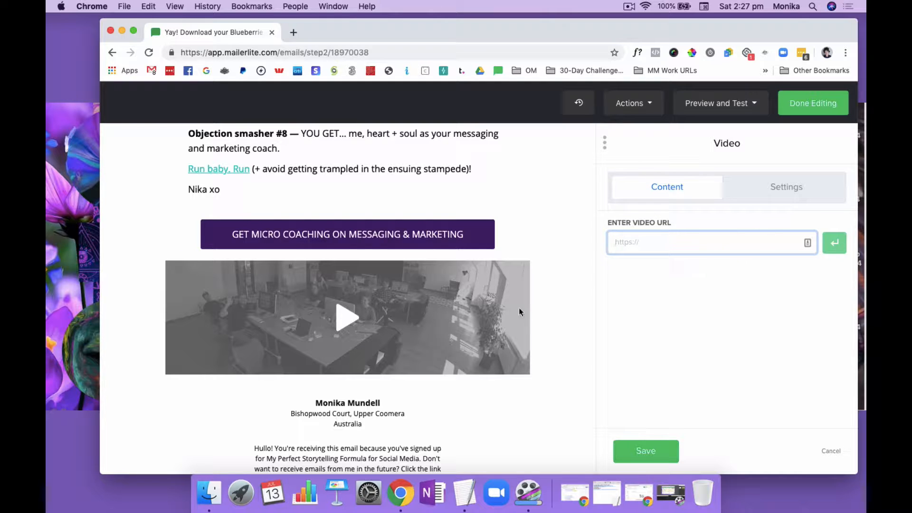
pyautogui.click(509, 260)
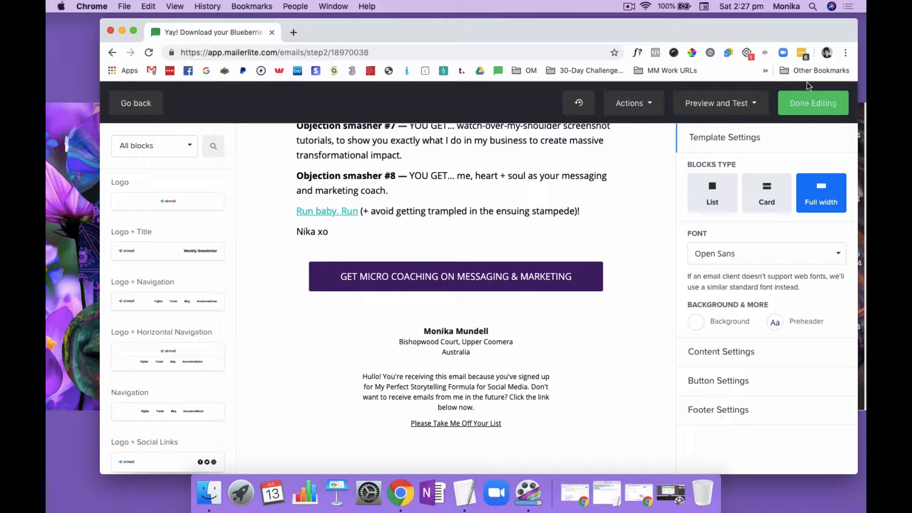
# Finish editing the first email's design and return to the automation workflow
pyautogui.click(810, 103)
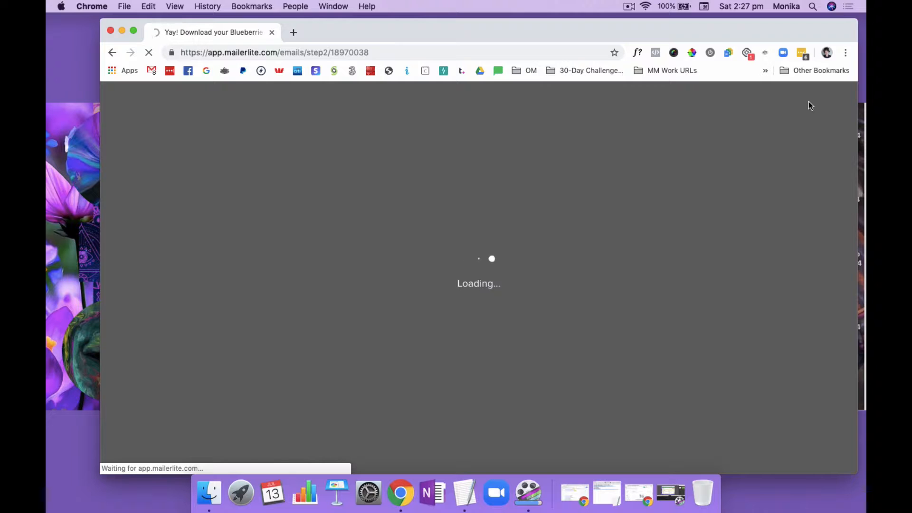
pyautogui.click(629, 6)
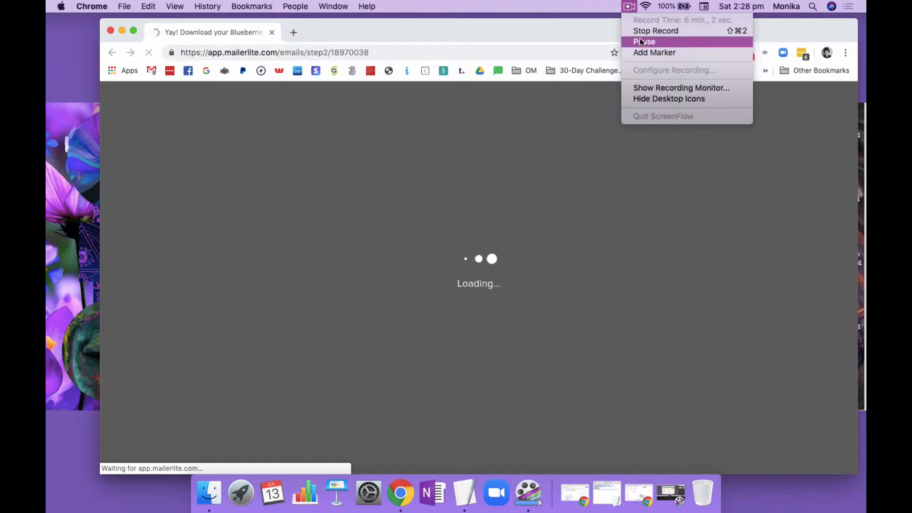
pyautogui.click(641, 42)
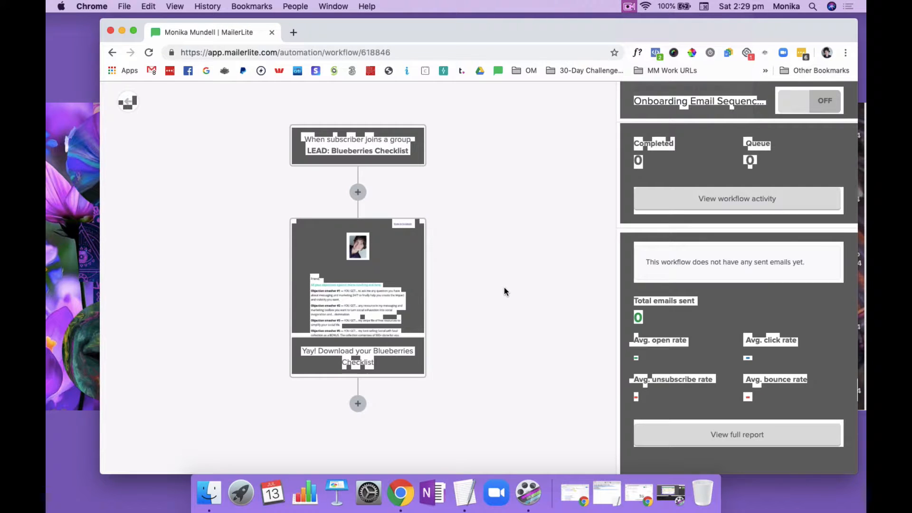
# Add a delay of 1 hour after the Blueberries Checklist email in the workflow and save it
pyautogui.moveTo(413, 295)
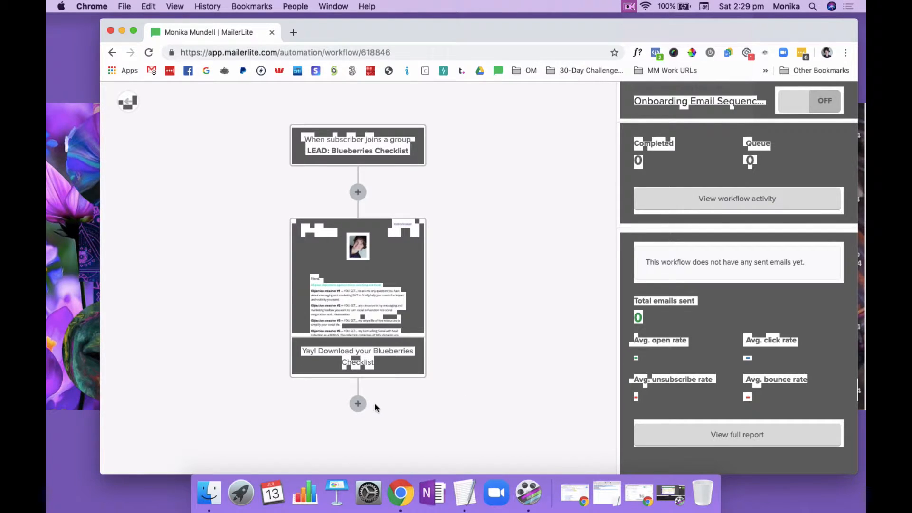
pyautogui.click(358, 404)
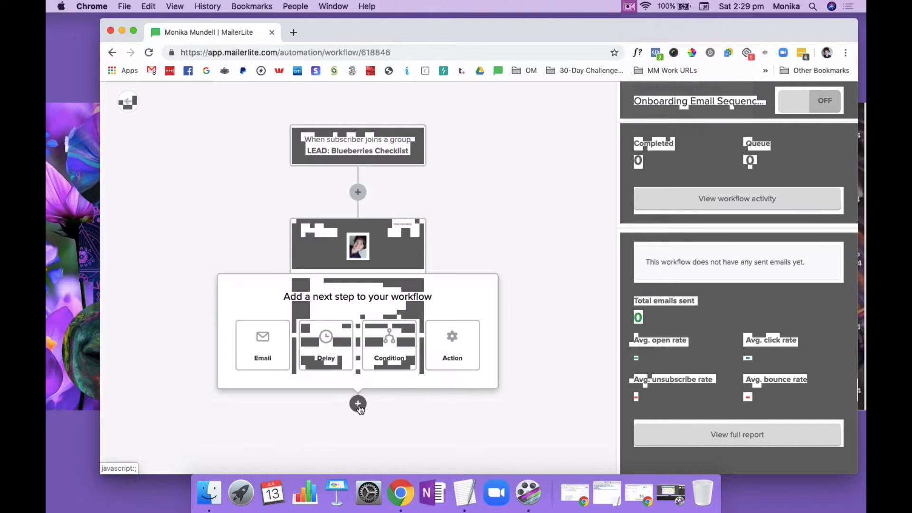
pyautogui.click(327, 350)
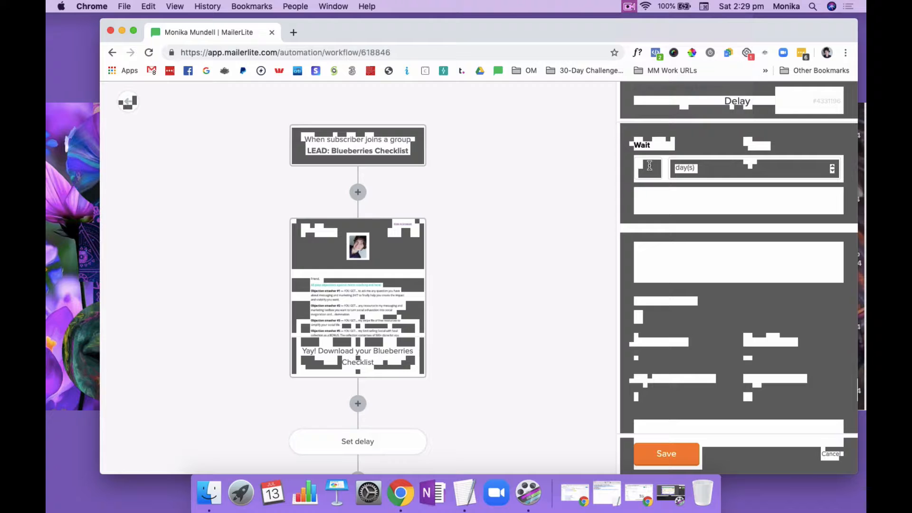
pyautogui.click(706, 167)
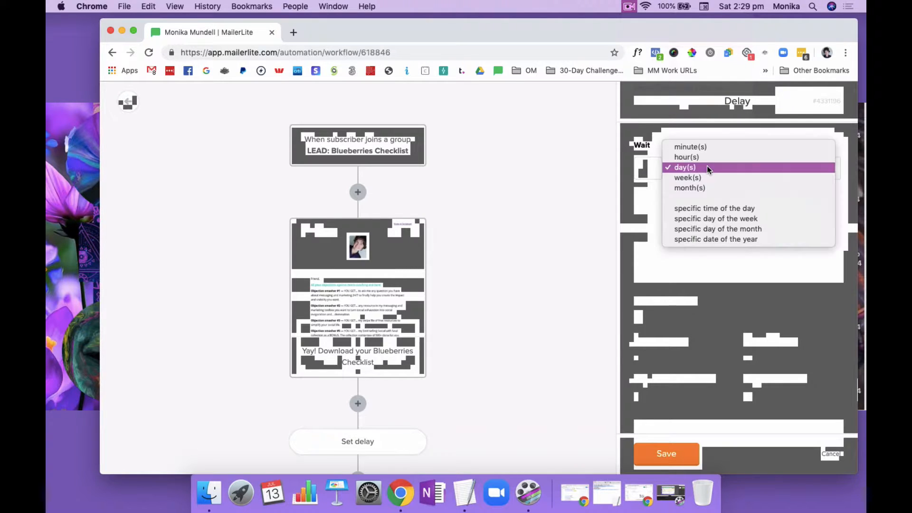
pyautogui.click(708, 156)
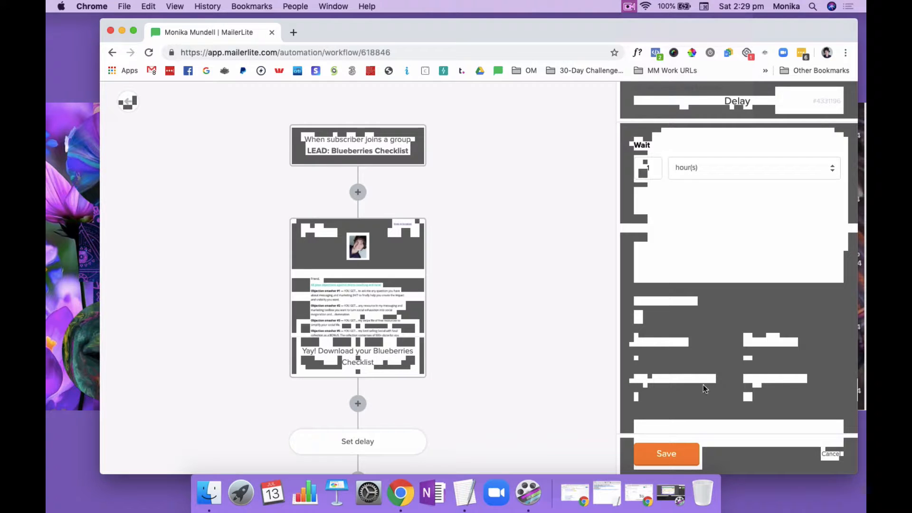
pyautogui.click(671, 453)
# Add an email after the 1-hour delay with the subject "Email 2 subject line" and save it
pyautogui.scroll(-2, 537, 357)
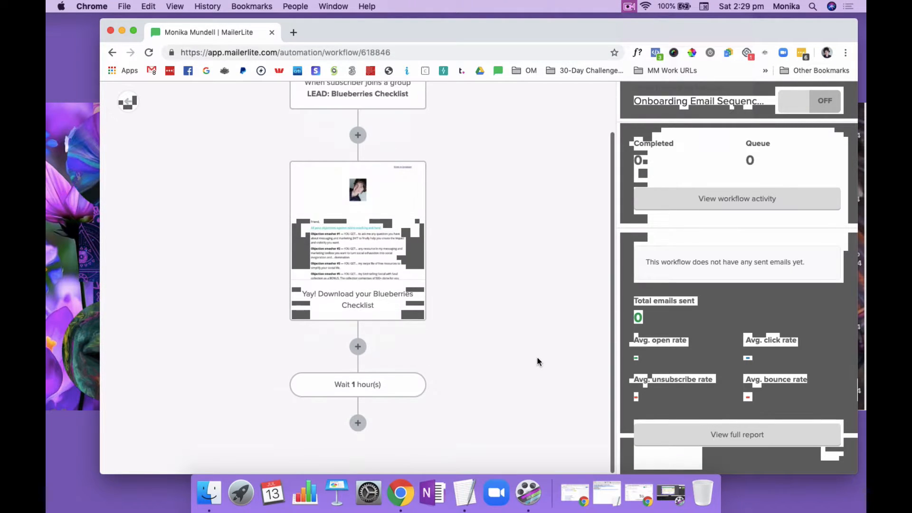
pyautogui.click(357, 423)
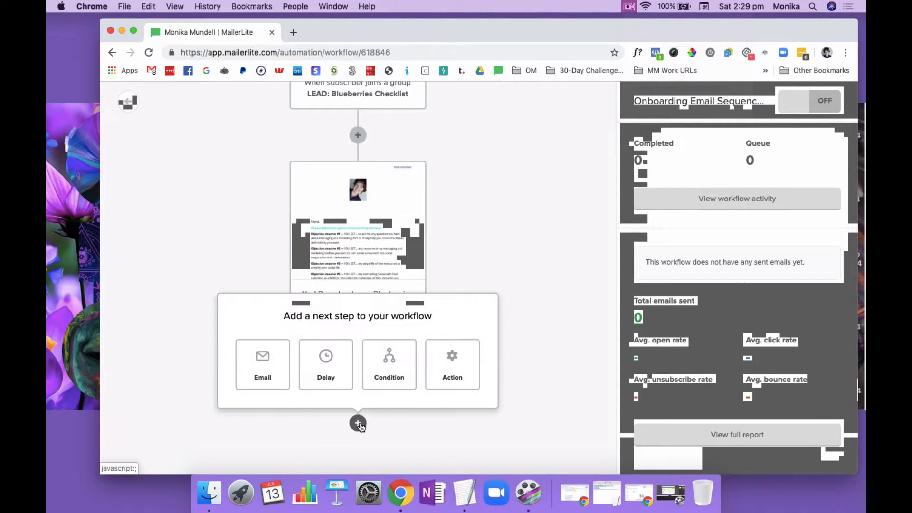
pyautogui.click(263, 364)
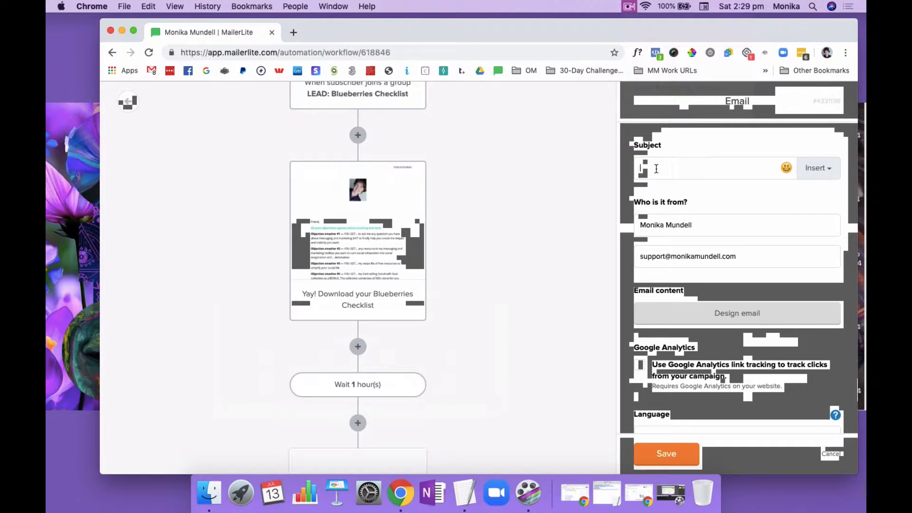
pyautogui.write('Email 2 subject line')
pyautogui.click(666, 453)
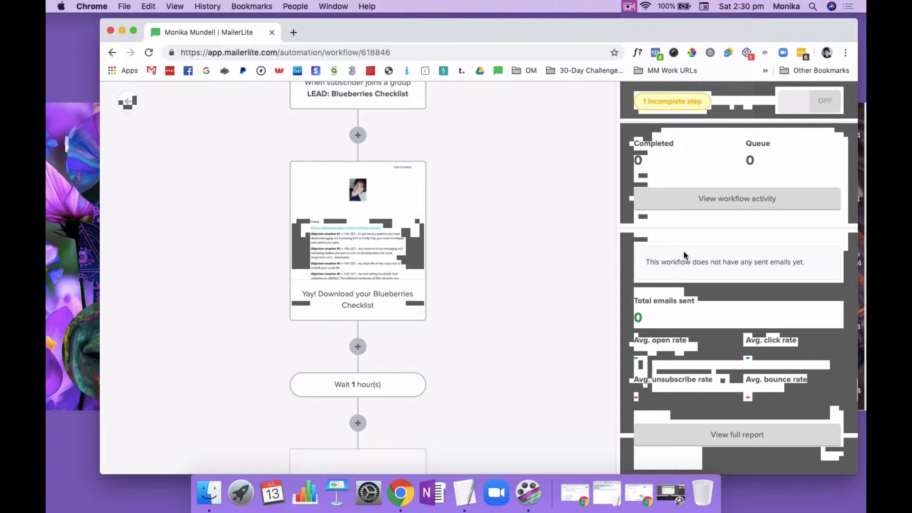
# Start the design of the "Email 2 subject line" email from the saved template Email Template 2019
pyautogui.scroll(-5, 530, 365)
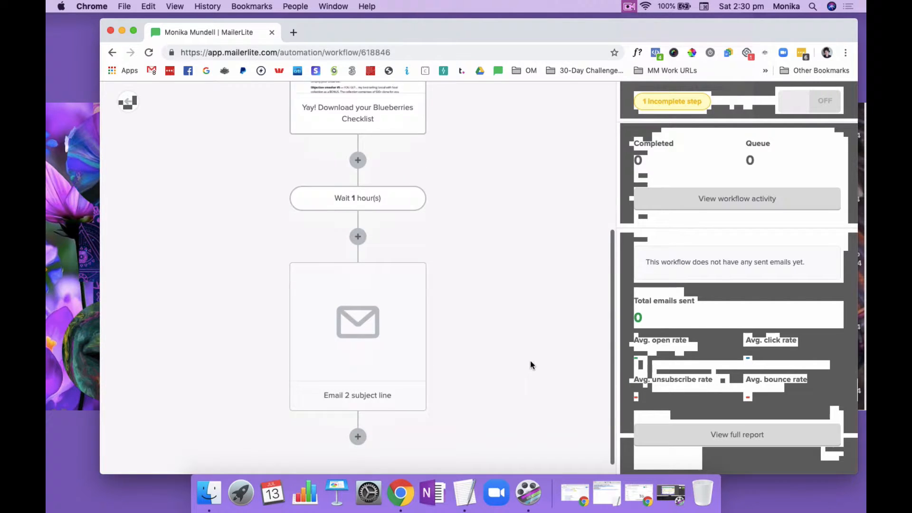
pyautogui.click(387, 311)
pyautogui.click(717, 312)
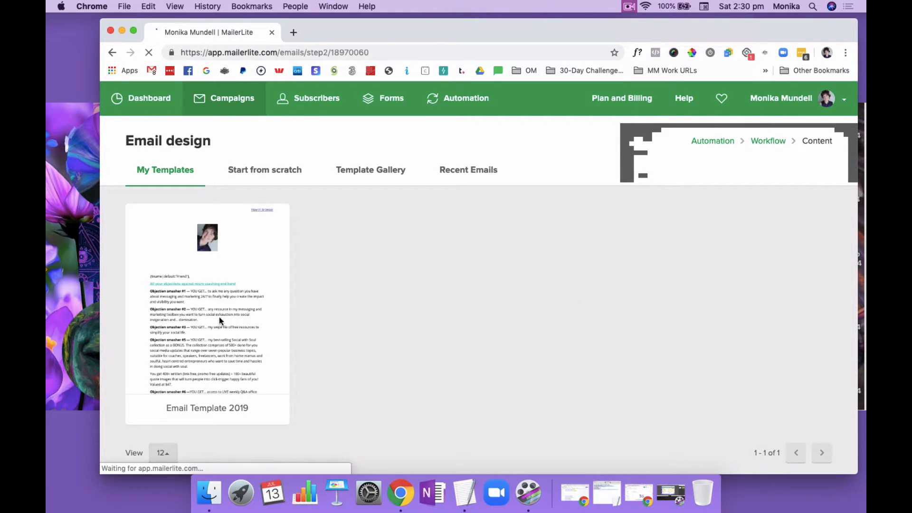
pyautogui.moveTo(216, 320)
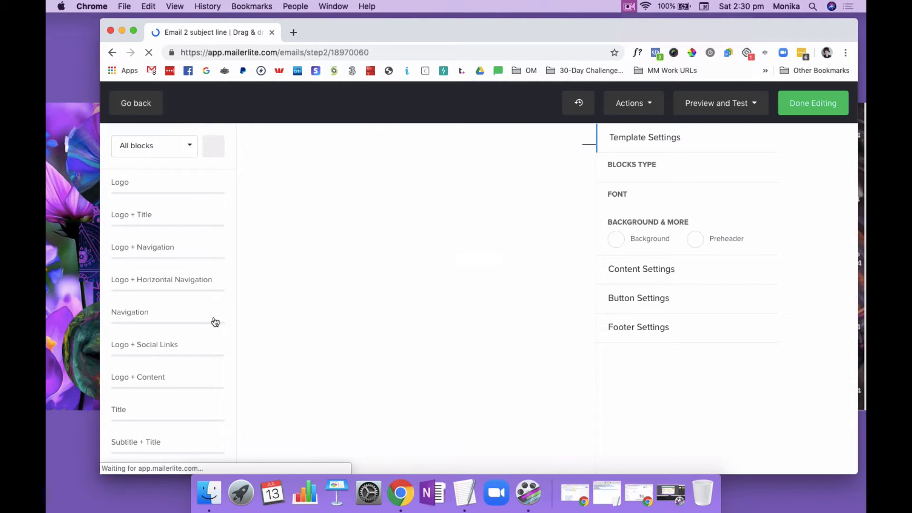
# Review the second email's content block, save it, and finish editing the design
pyautogui.click(406, 407)
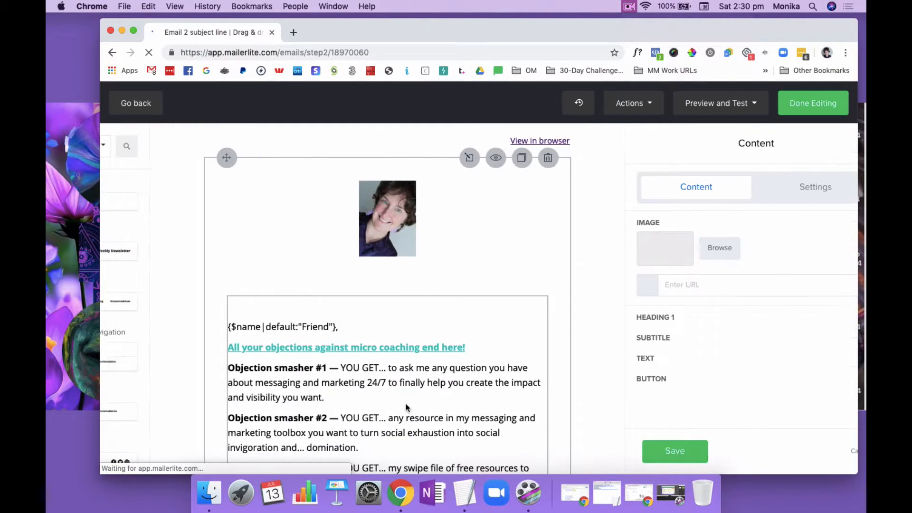
pyautogui.scroll(-4, 701, 390)
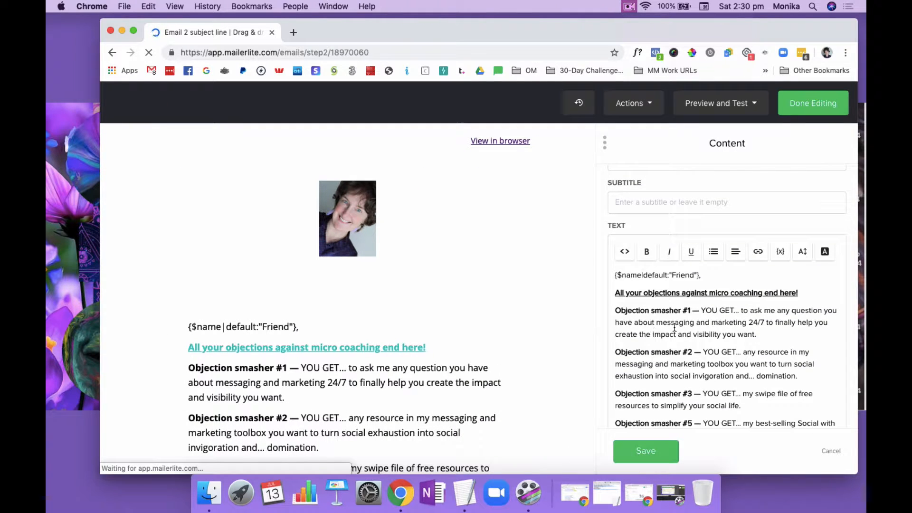
pyautogui.click(649, 450)
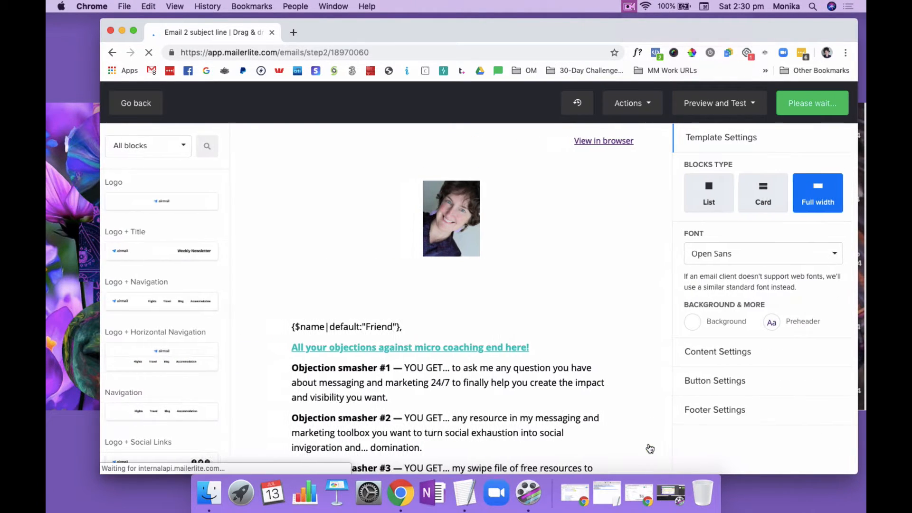
pyautogui.click(815, 104)
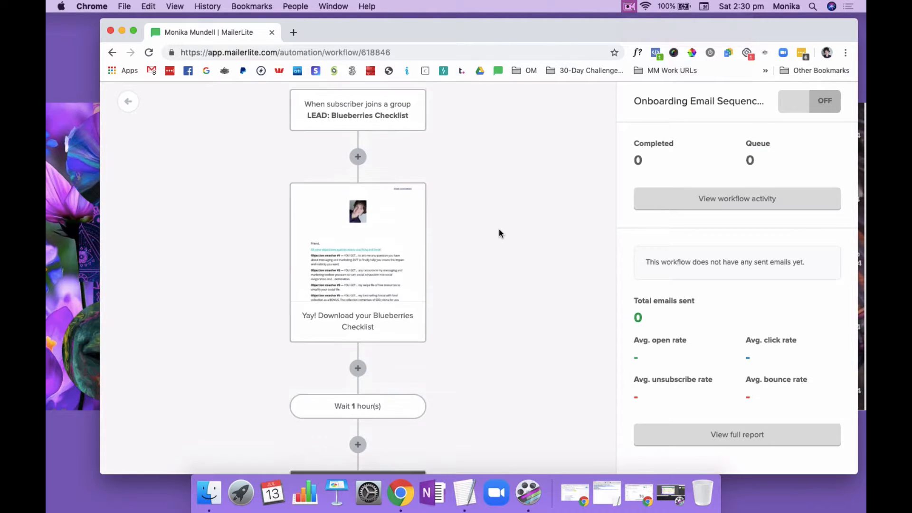
# Add a delay of 1 day after the second email in the workflow and save it
pyautogui.scroll(-5, 499, 233)
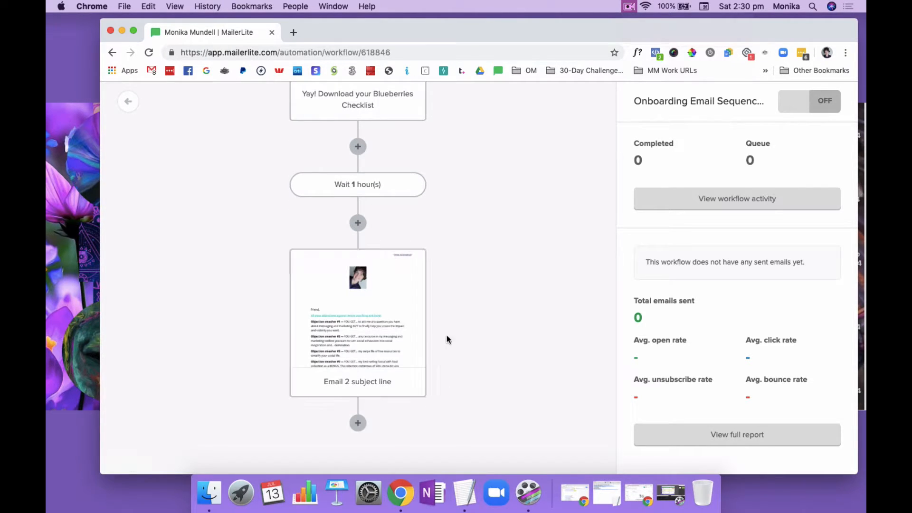
pyautogui.click(357, 423)
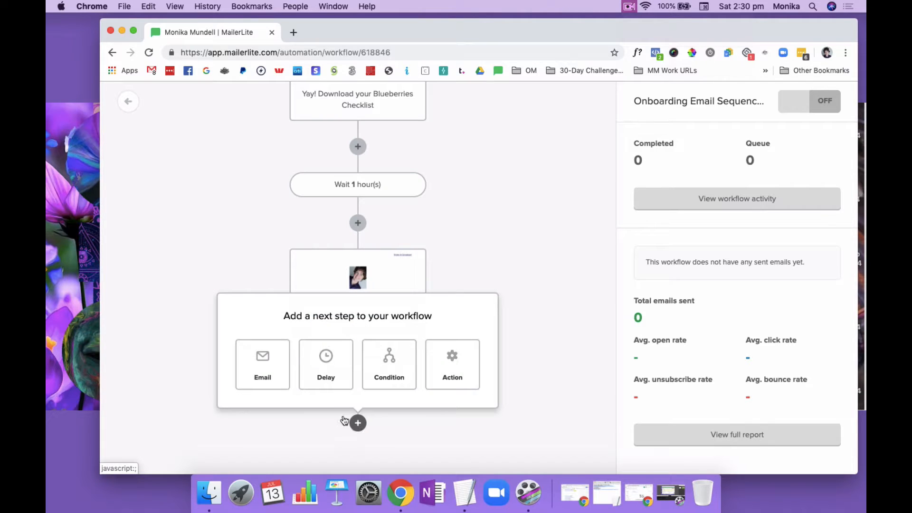
pyautogui.click(328, 369)
pyautogui.click(642, 171)
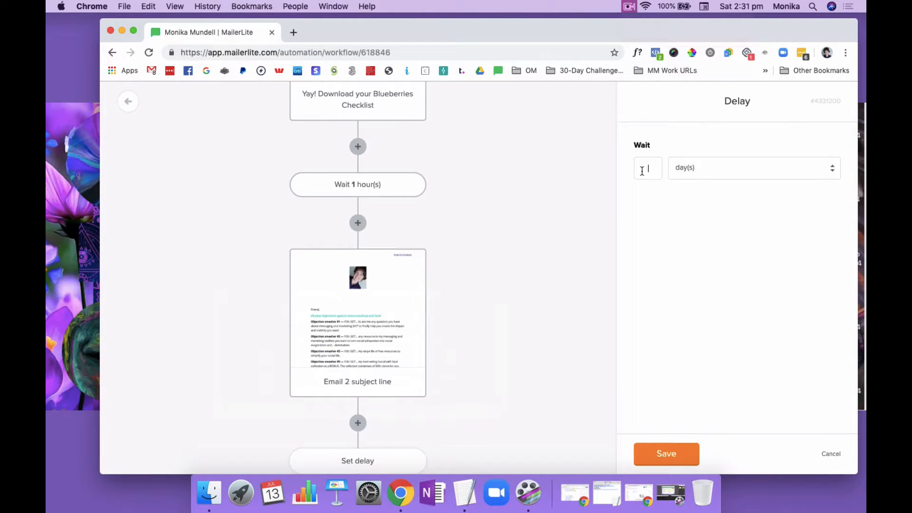
pyautogui.click(666, 453)
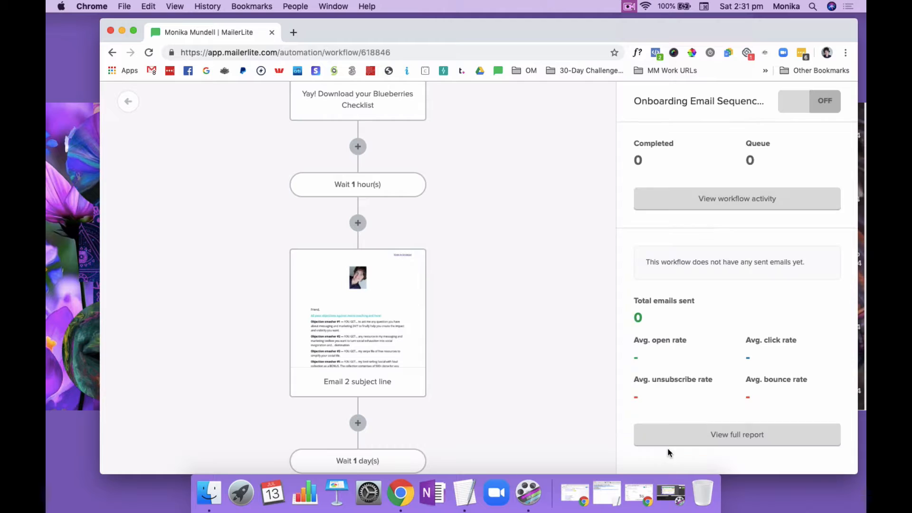
# Add an email after the 1-day delay with the subject "Email 3 subject line" and save it
pyautogui.scroll(-3, 505, 358)
pyautogui.click(358, 423)
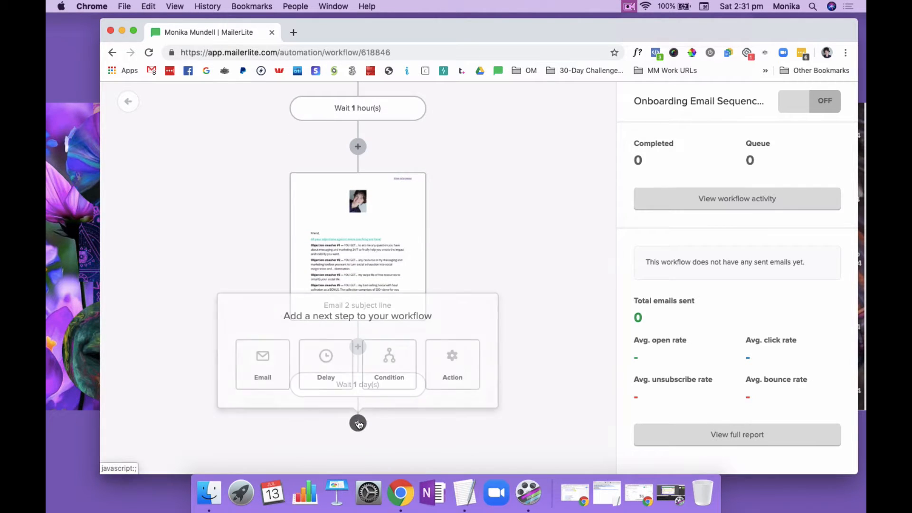
pyautogui.click(264, 361)
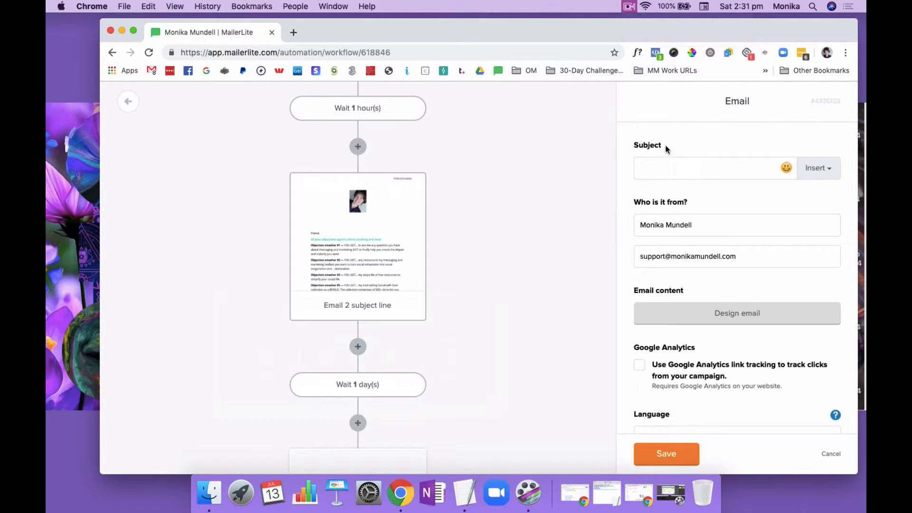
pyautogui.click(666, 454)
# Start the design of the "Email 3 subject line" email from the saved template Email Template 2019
pyautogui.scroll(-4, 507, 322)
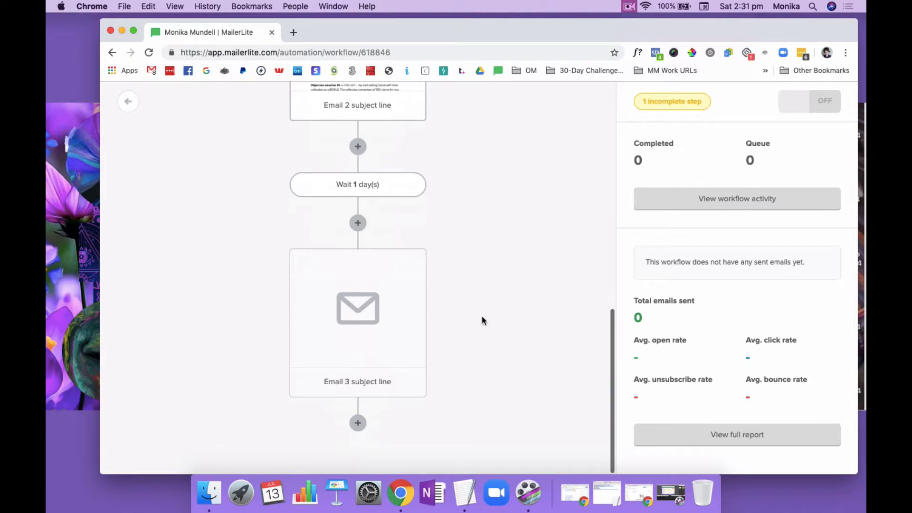
pyautogui.click(356, 309)
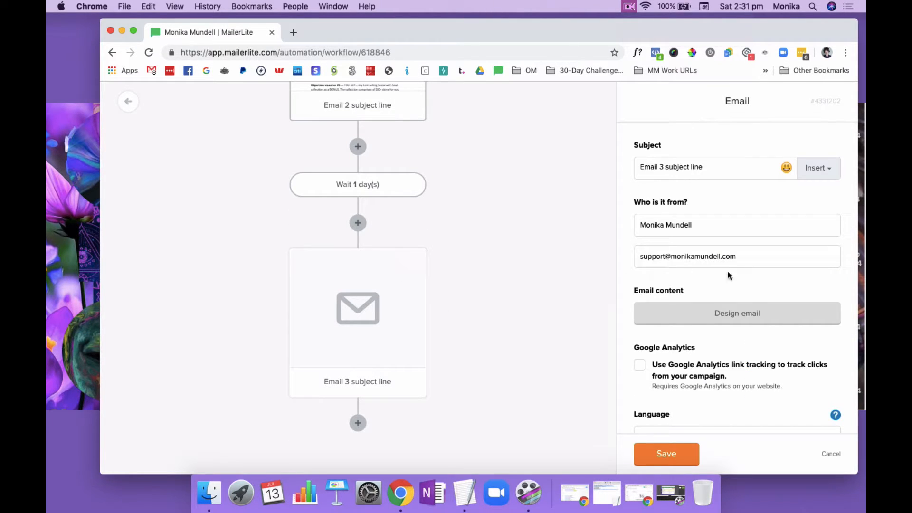
pyautogui.click(741, 313)
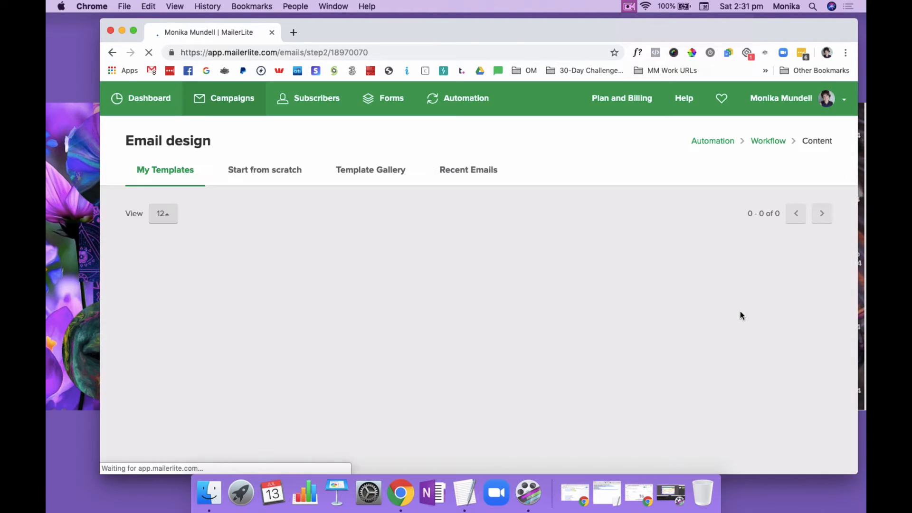
pyautogui.moveTo(244, 320)
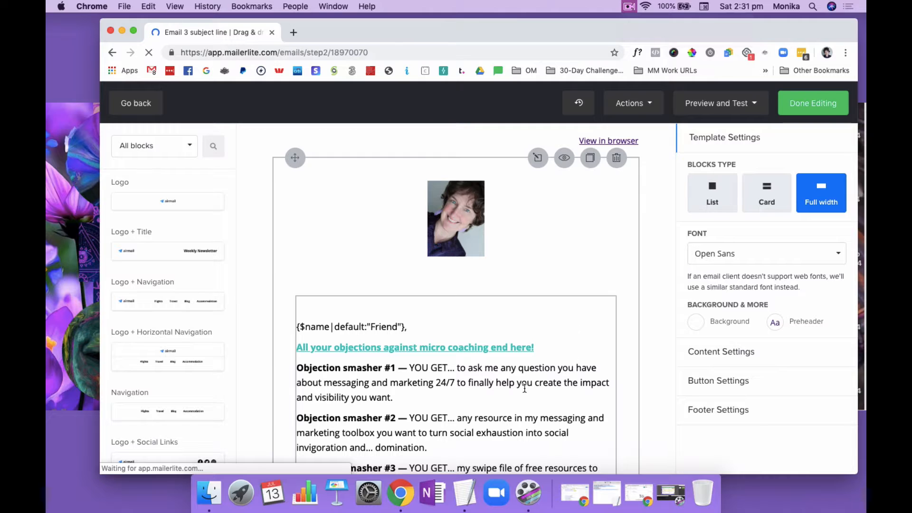
# Open the third email's content block for editing and save it
pyautogui.click(524, 389)
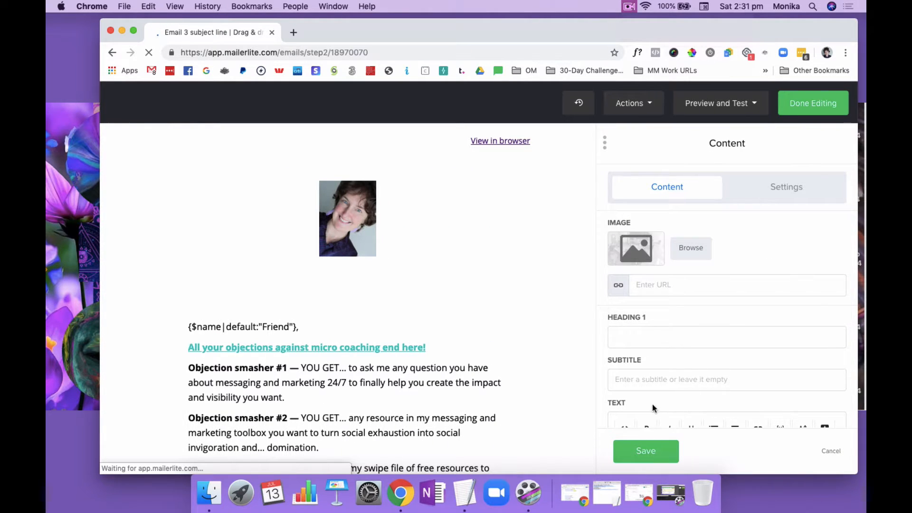
pyautogui.click(646, 451)
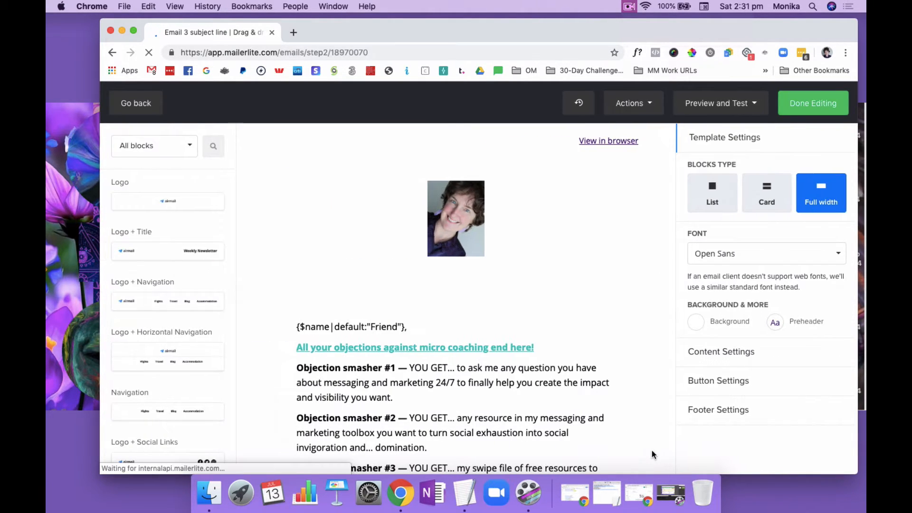
# Finish editing the third email, activate the Onboarding Email Sequence workflow and return to the automation list
pyautogui.click(819, 104)
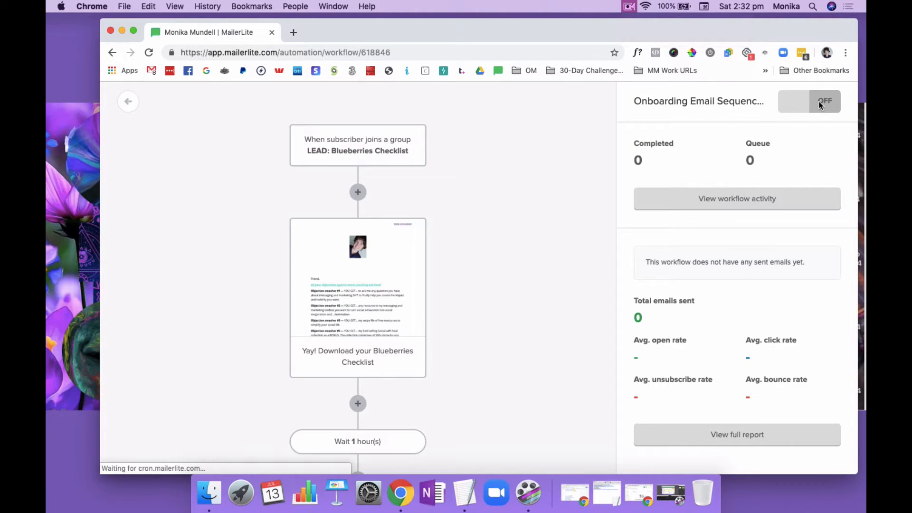
pyautogui.scroll(-10, 515, 282)
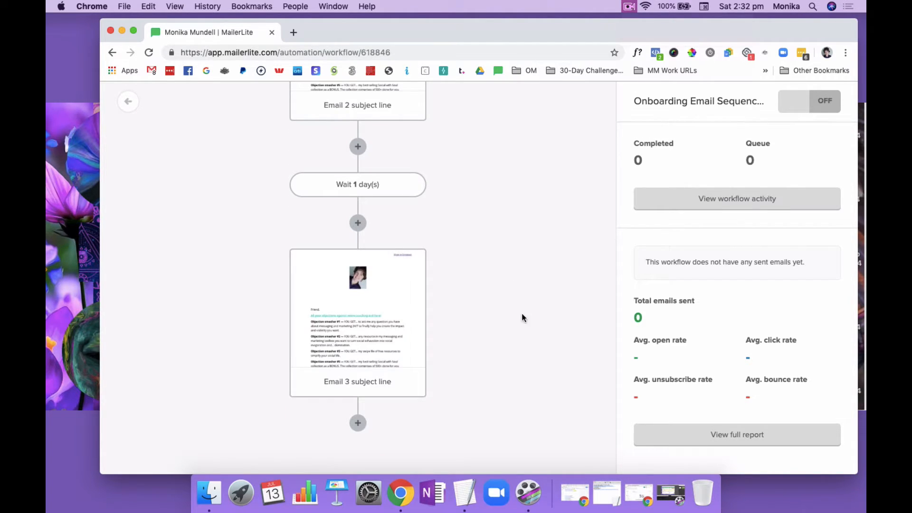
pyautogui.scroll(10, 525, 362)
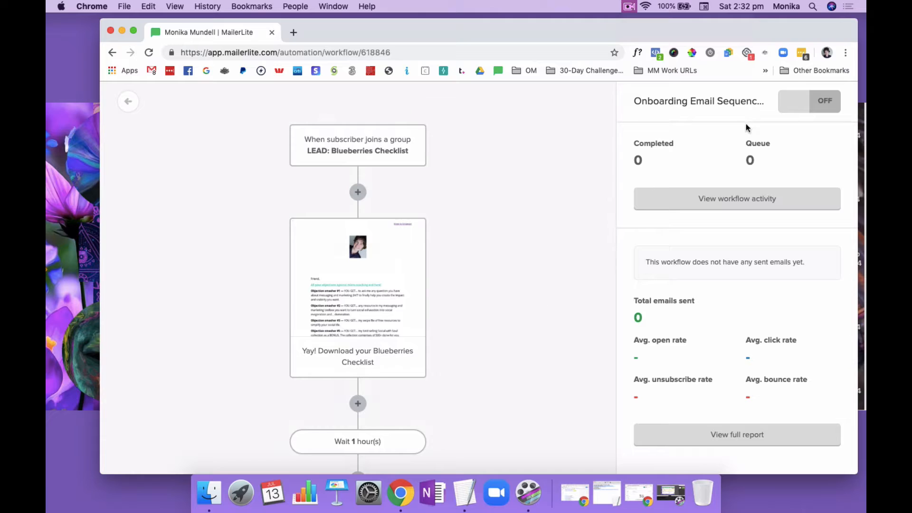
pyautogui.click(797, 104)
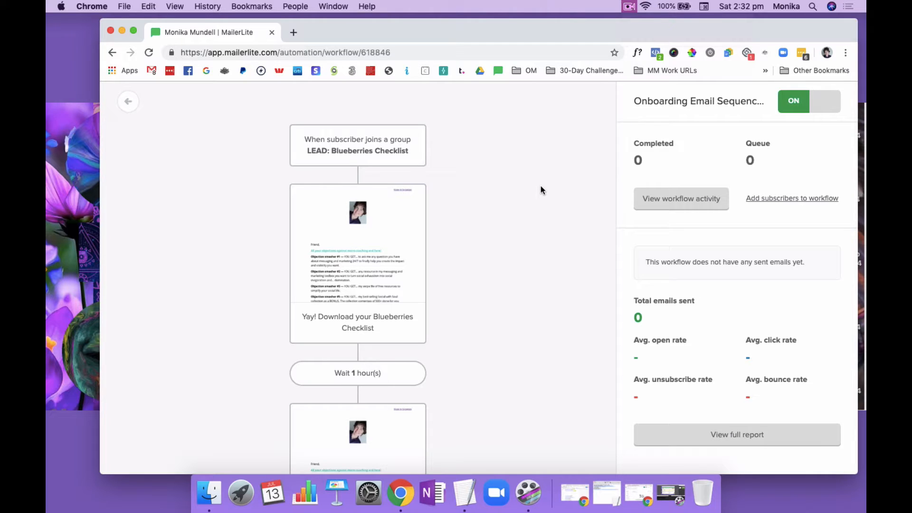
pyautogui.click(129, 103)
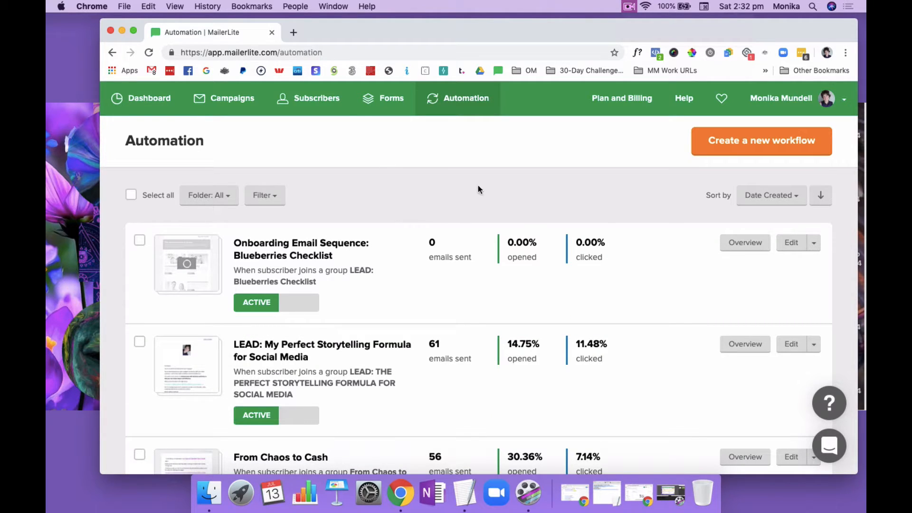
# Copy the share URL of the "LEAD: Blueberries Checklist" landing page and open it in a new browser tab
pyautogui.click(391, 100)
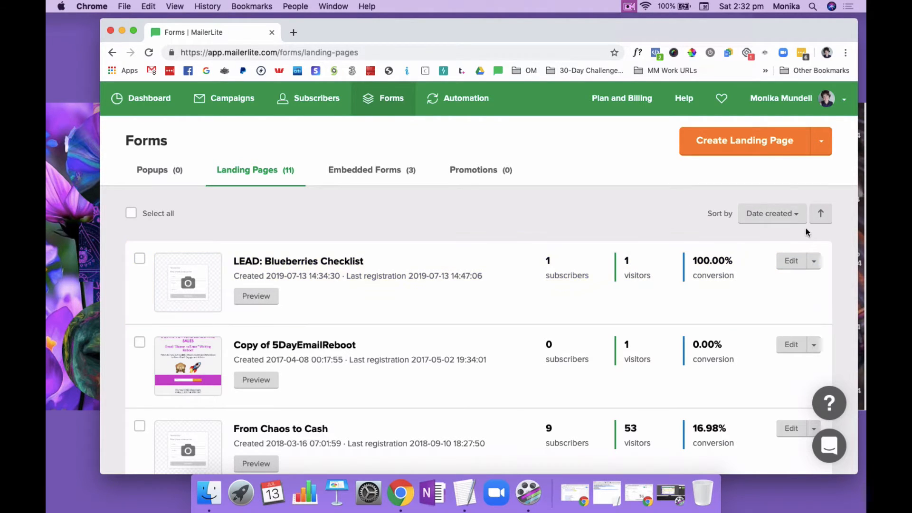
pyautogui.click(813, 263)
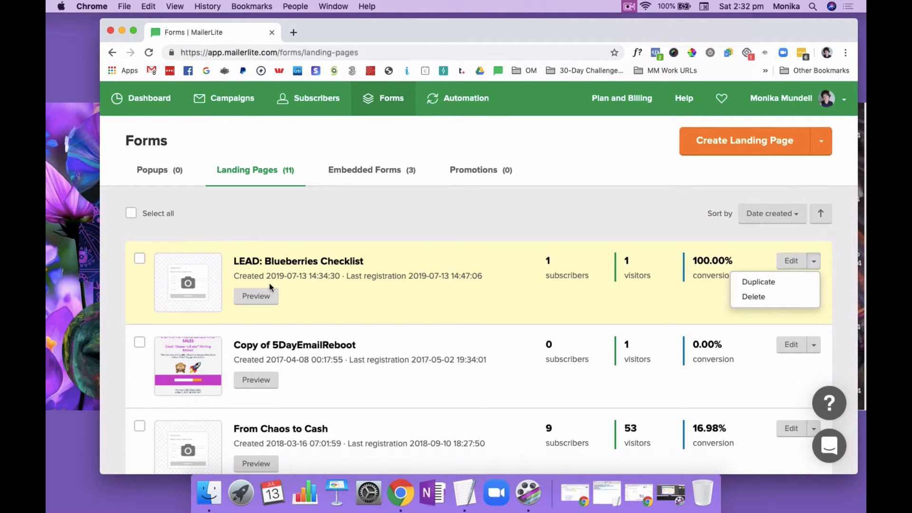
pyautogui.click(264, 295)
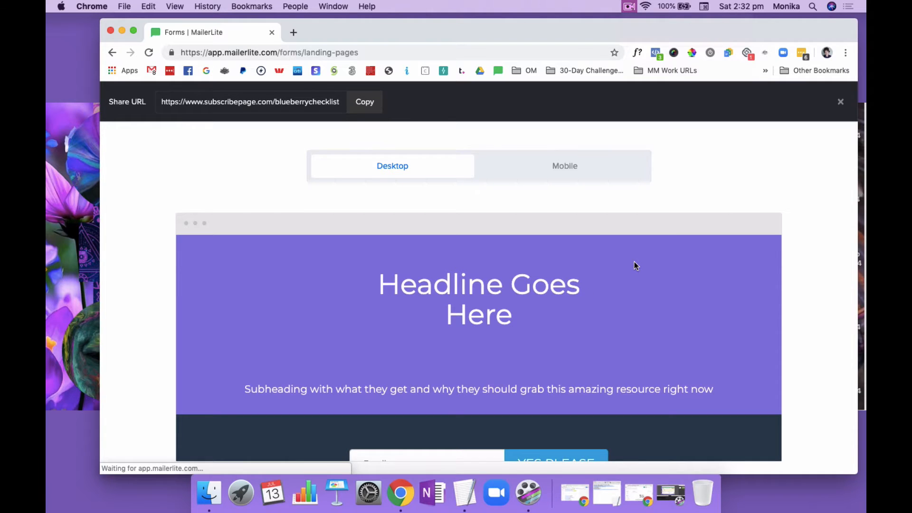
pyautogui.click(363, 103)
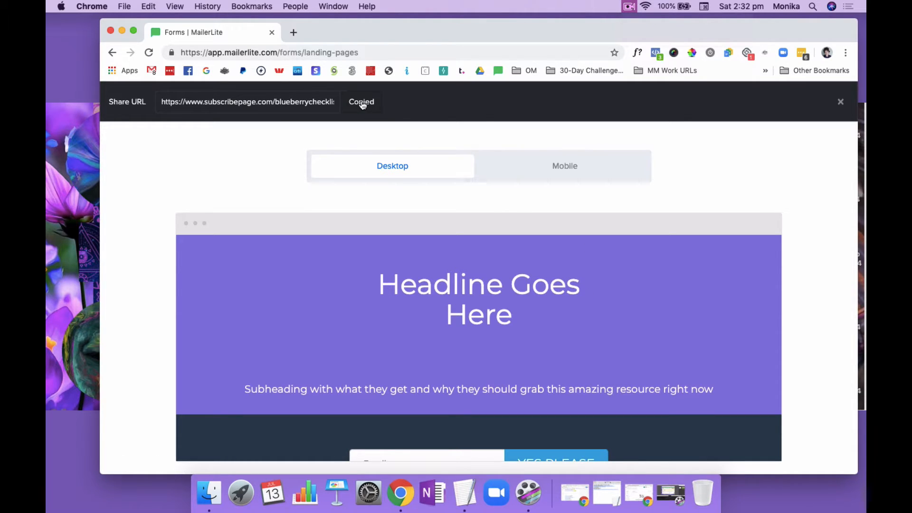
pyautogui.click(294, 32)
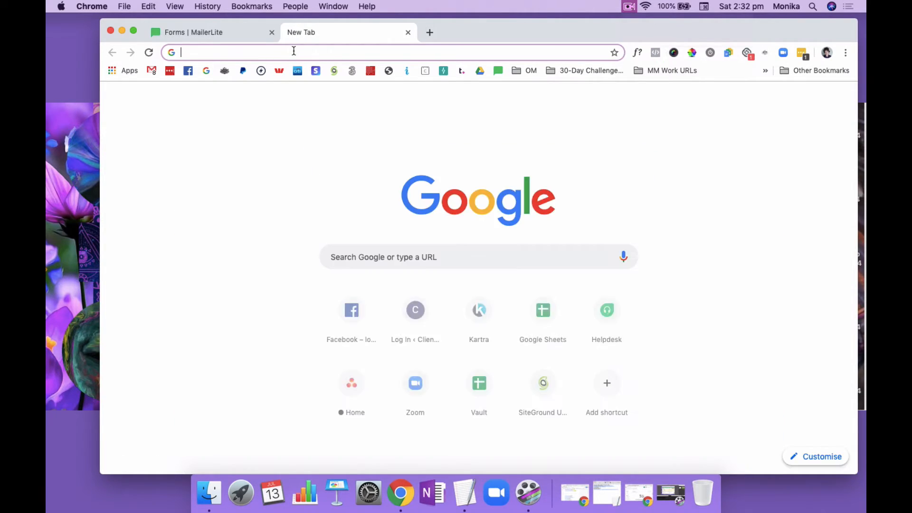
pyautogui.press('super+v')
pyautogui.press('Return')
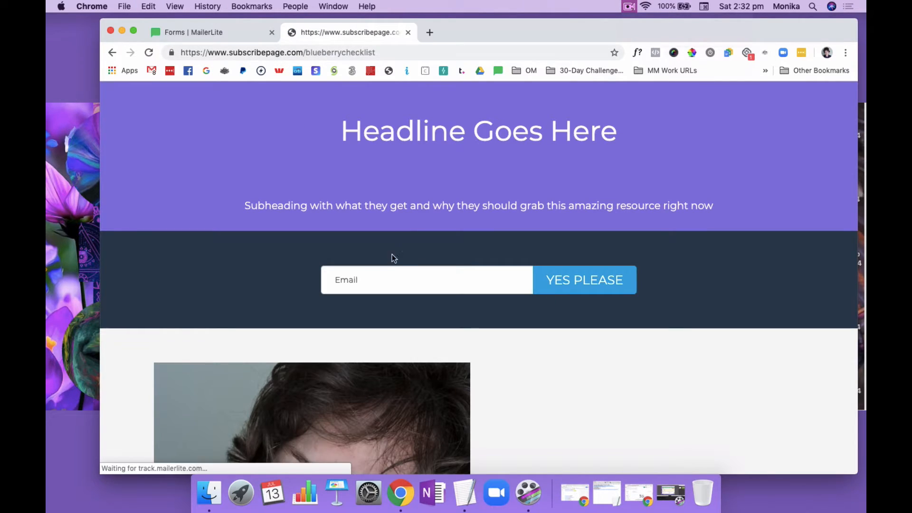
# Submit the landing page's sign-up form with a support e-mail address as a test subscriber
pyautogui.click(385, 284)
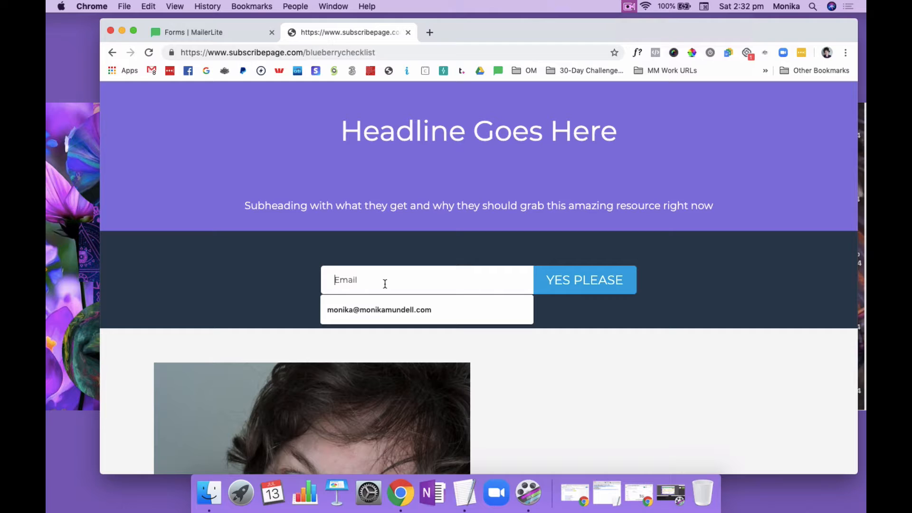
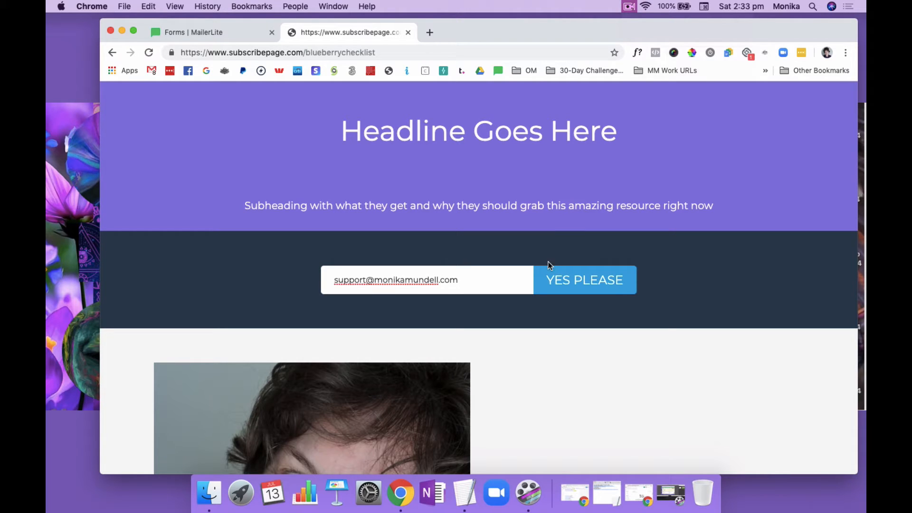
pyautogui.click(580, 279)
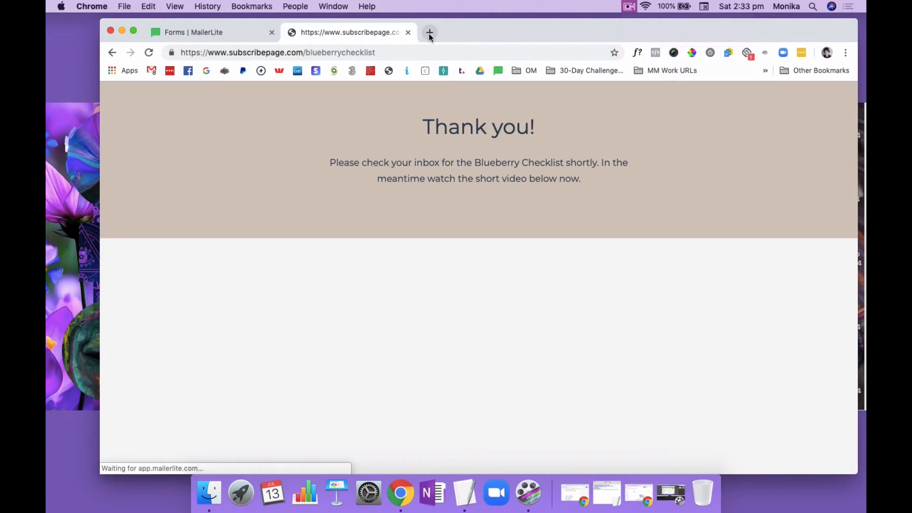
# Load the Gmail inbox in a new tab and review the landing page's thank-you message
pyautogui.click(429, 32)
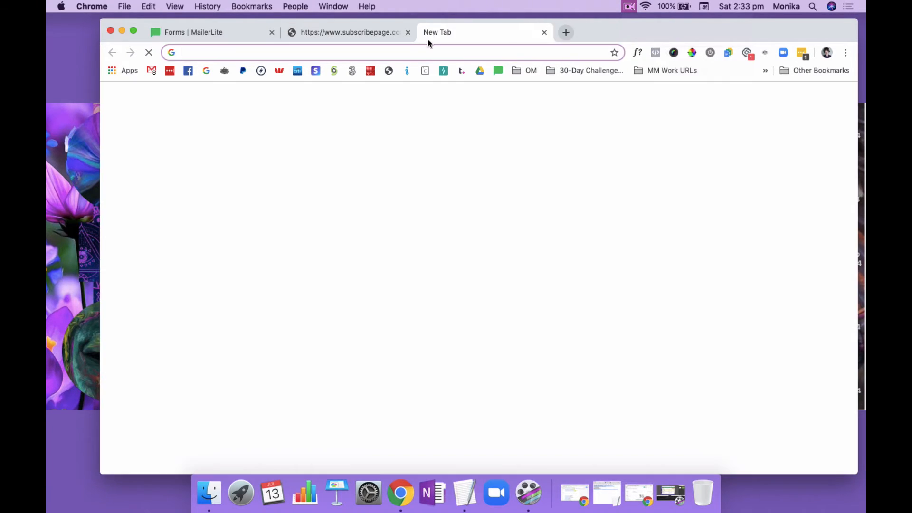
pyautogui.write('gmail.google.com/mail/u/0/#inbox')
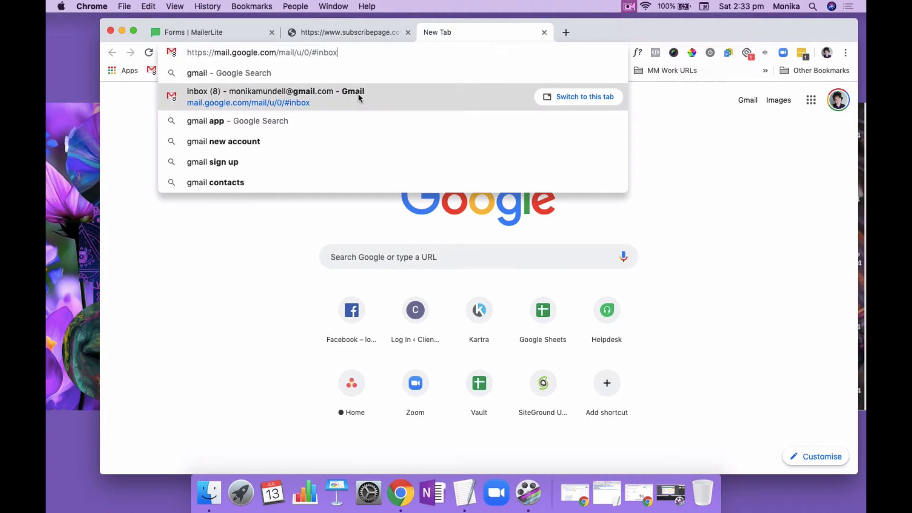
pyautogui.click(358, 94)
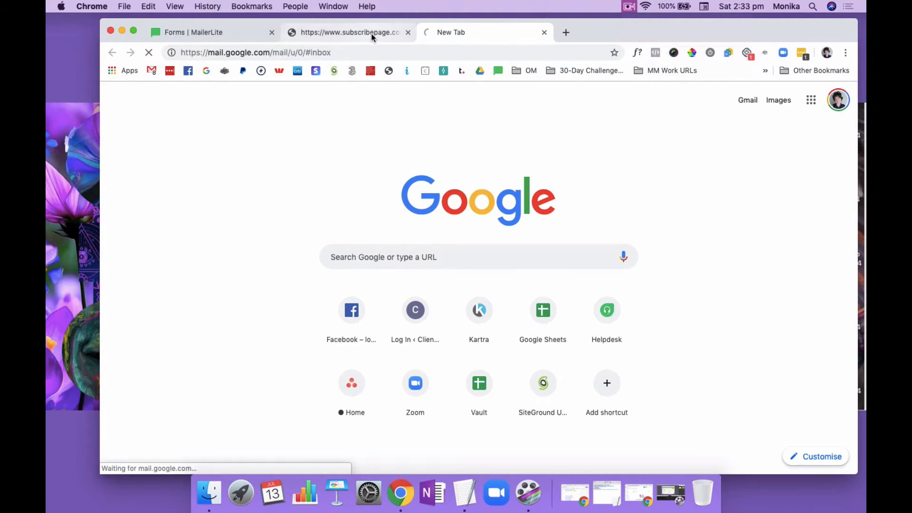
pyautogui.click(370, 33)
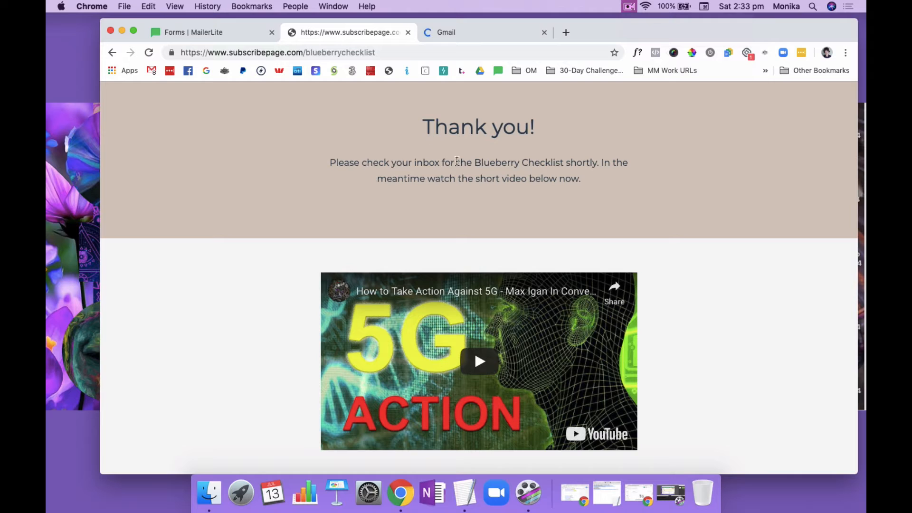
pyautogui.moveTo(330, 163); pyautogui.dragTo(576, 175)
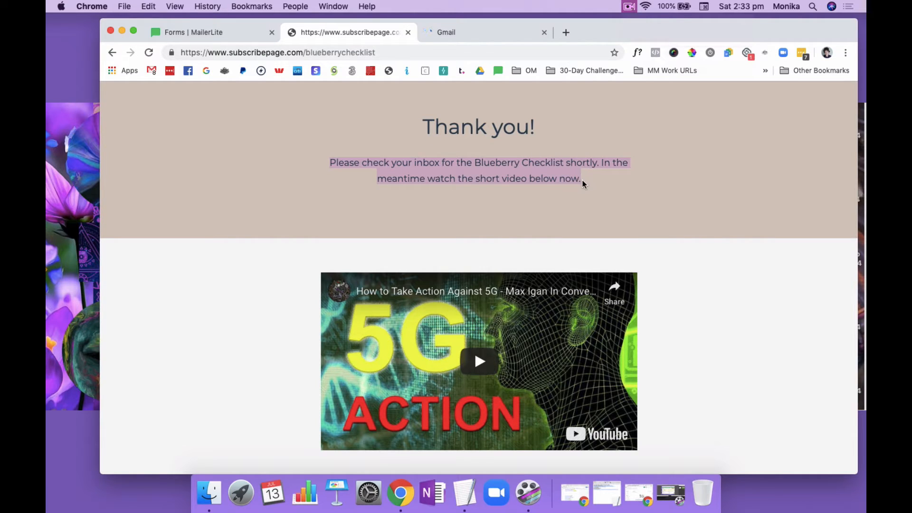
pyautogui.click(585, 180)
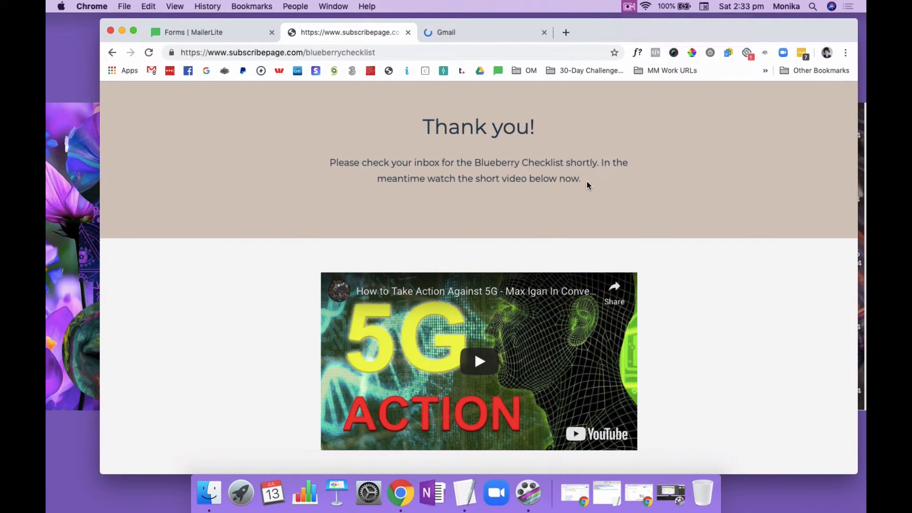
# Confirm the subscription from the "Please confirm your subscription" email in Gmail, and close the Gmail and confirmation pages
pyautogui.click(494, 34)
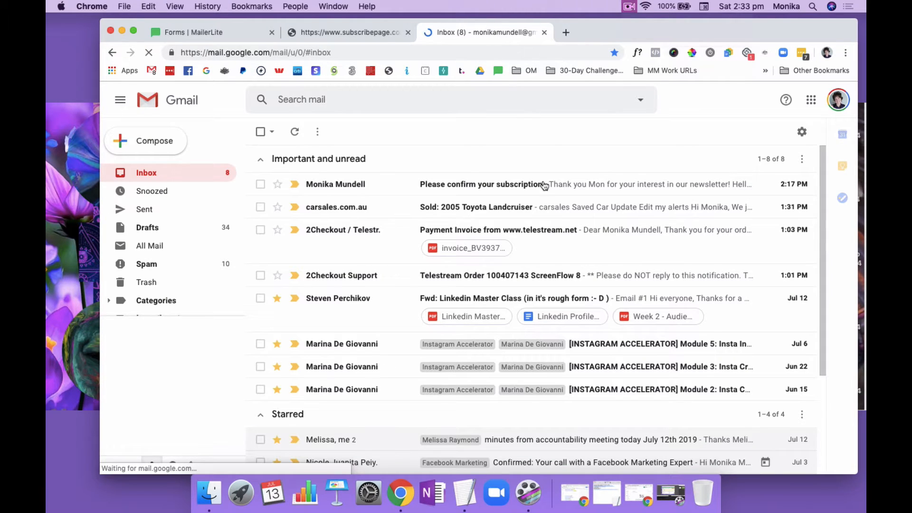
pyautogui.click(536, 189)
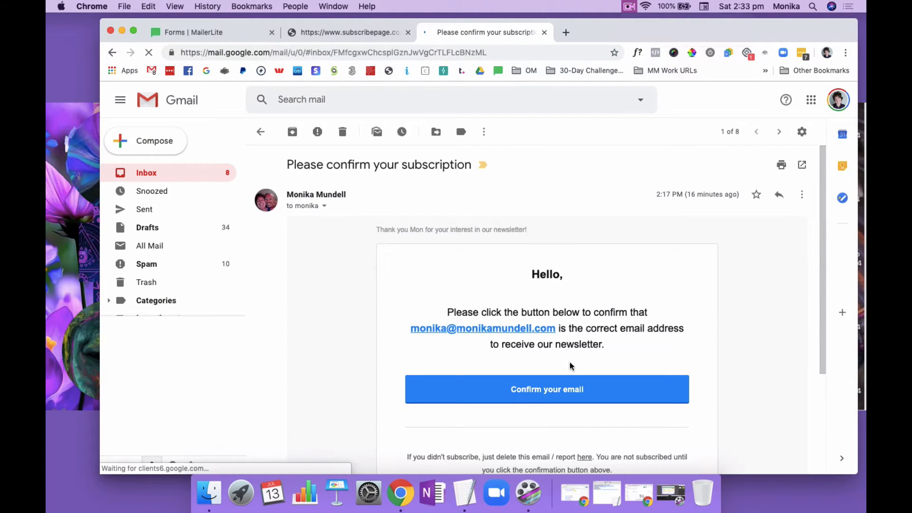
pyautogui.click(543, 394)
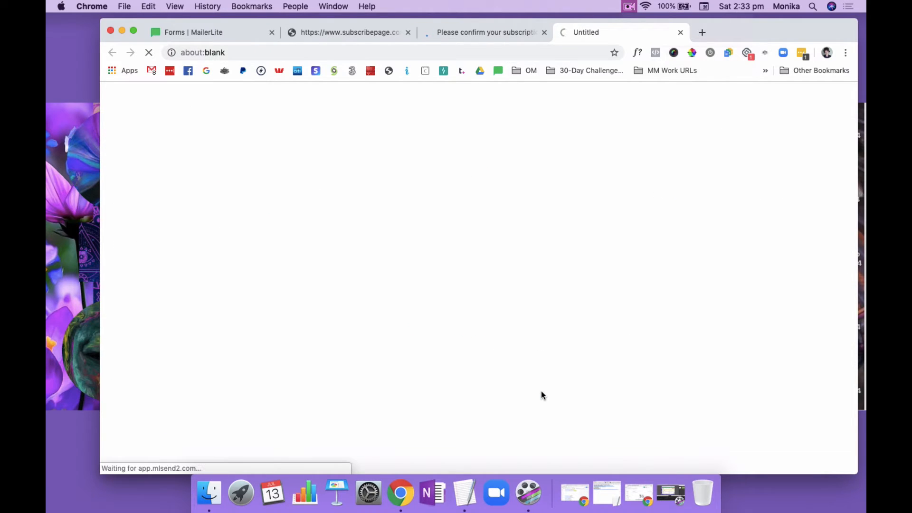
pyautogui.click(544, 32)
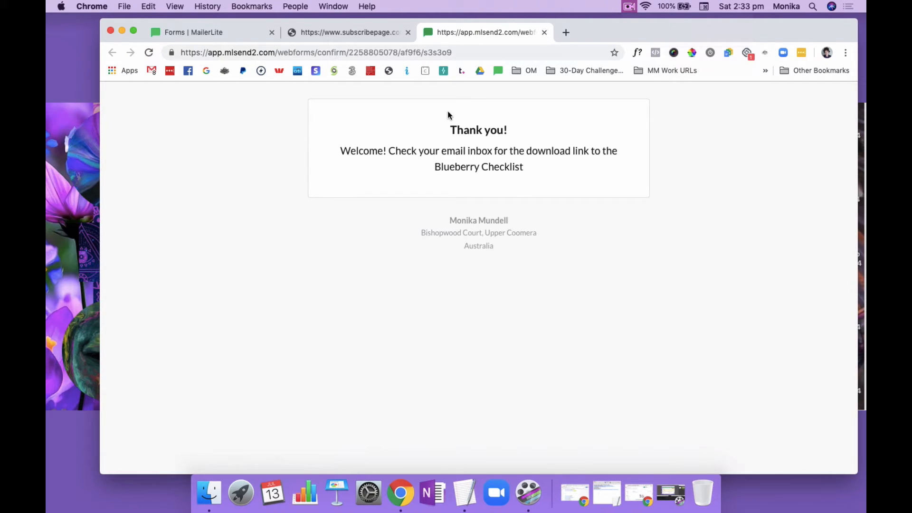
pyautogui.click(545, 33)
# Reopen the Gmail inbox in a new tab and close the landing page
pyautogui.click(429, 33)
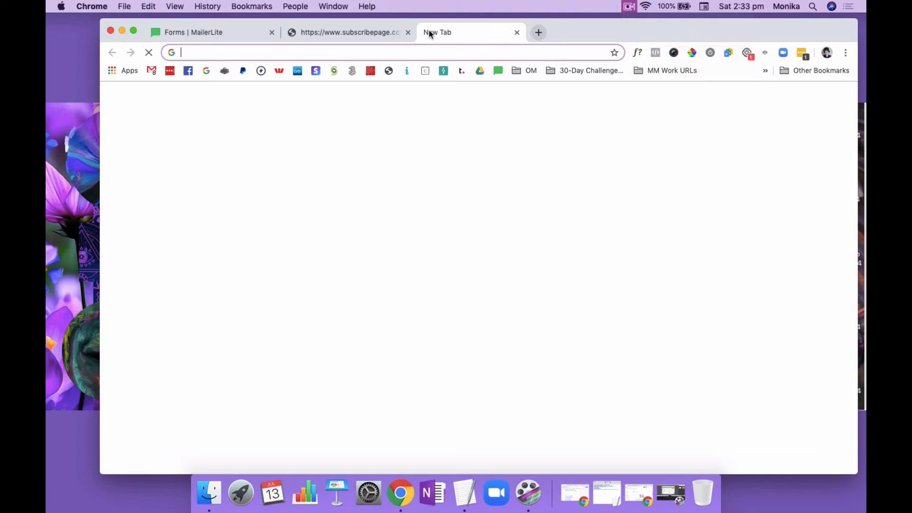
pyautogui.write('ail')
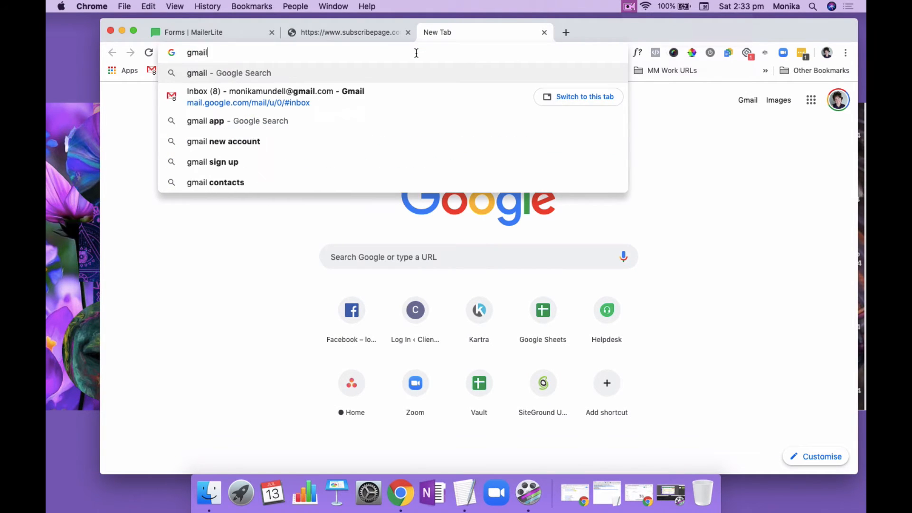
pyautogui.click(367, 91)
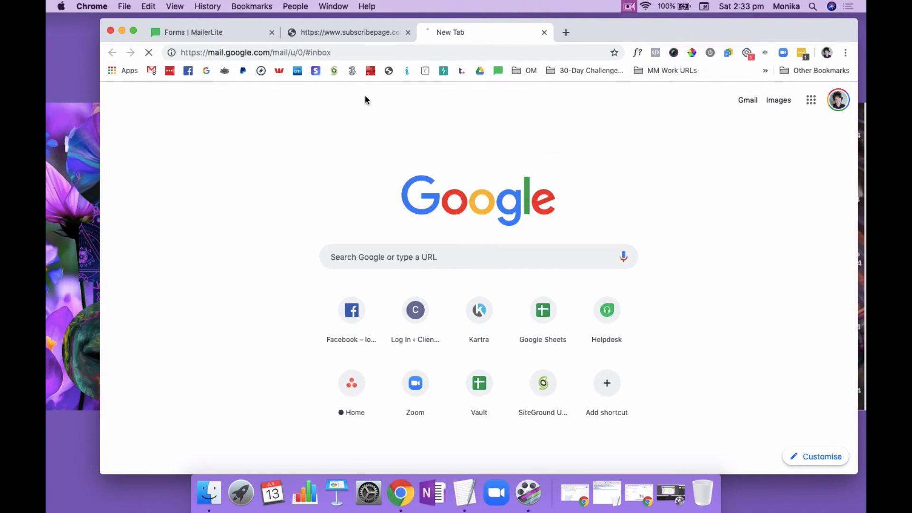
pyautogui.click(408, 32)
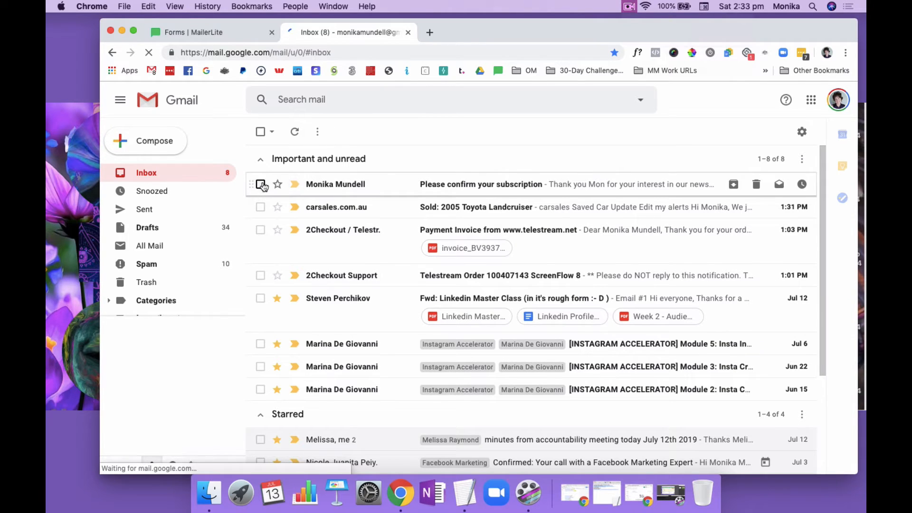
# Review the "Please confirm your subscription" email again and follow its confirmation link
pyautogui.click(484, 185)
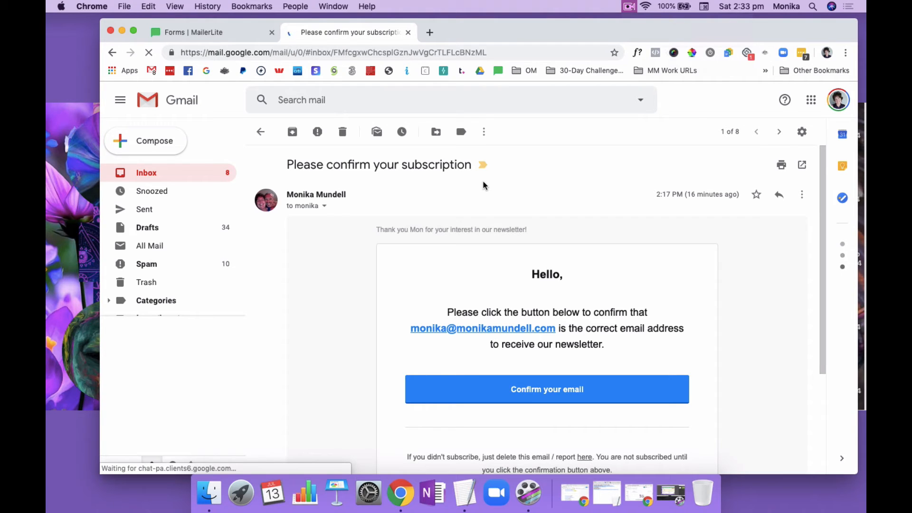
pyautogui.scroll(-6, 404, 285)
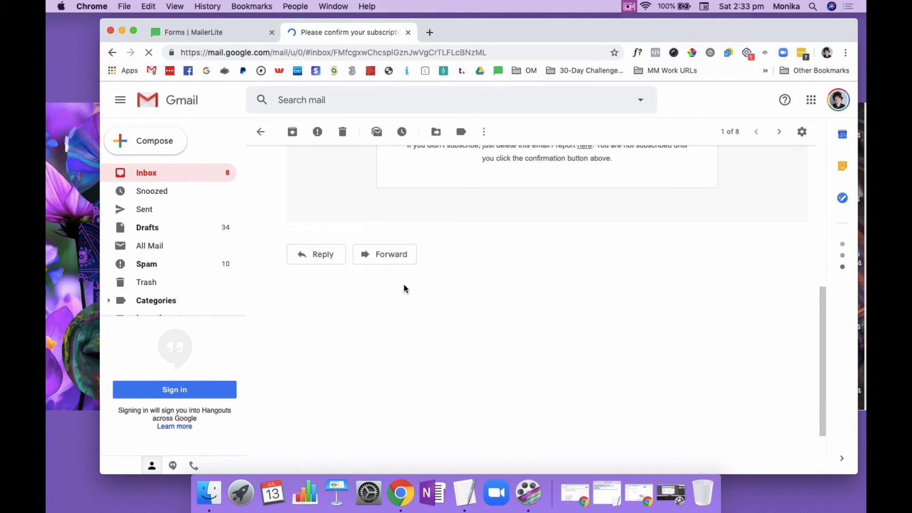
pyautogui.scroll(5, 404, 287)
pyautogui.click(528, 308)
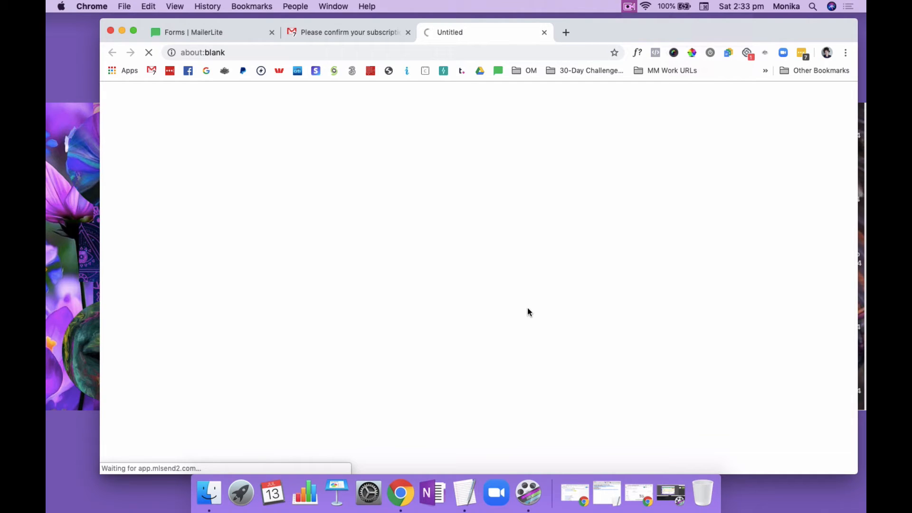
# Delete the subscription confirmation email and the carsales.com.au message from the Gmail inbox
pyautogui.click(378, 30)
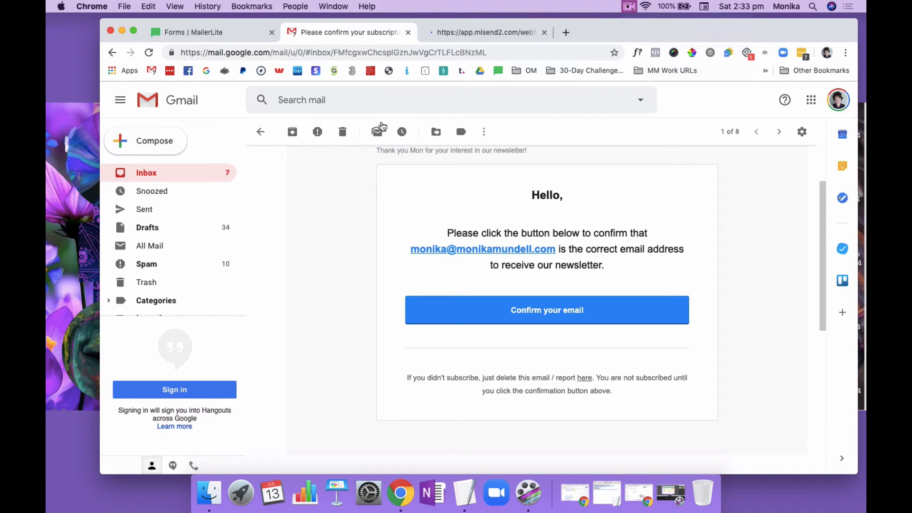
pyautogui.click(343, 131)
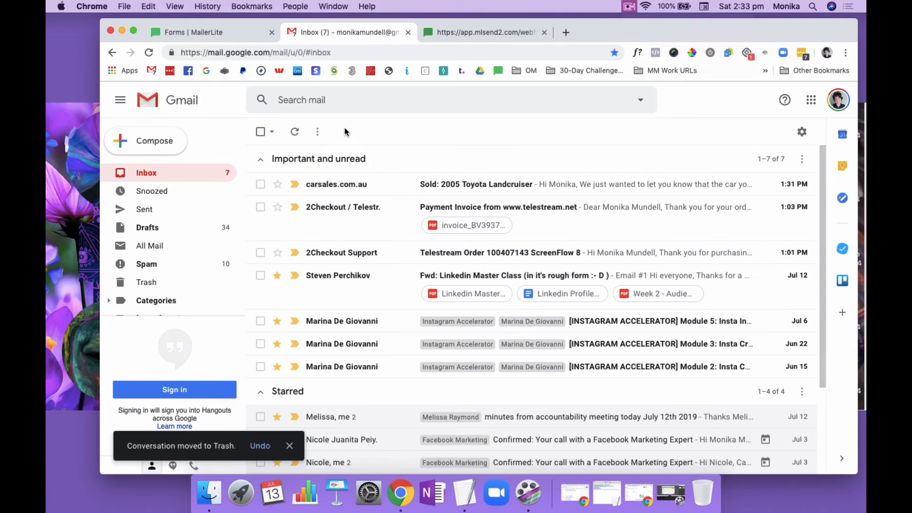
pyautogui.click(260, 185)
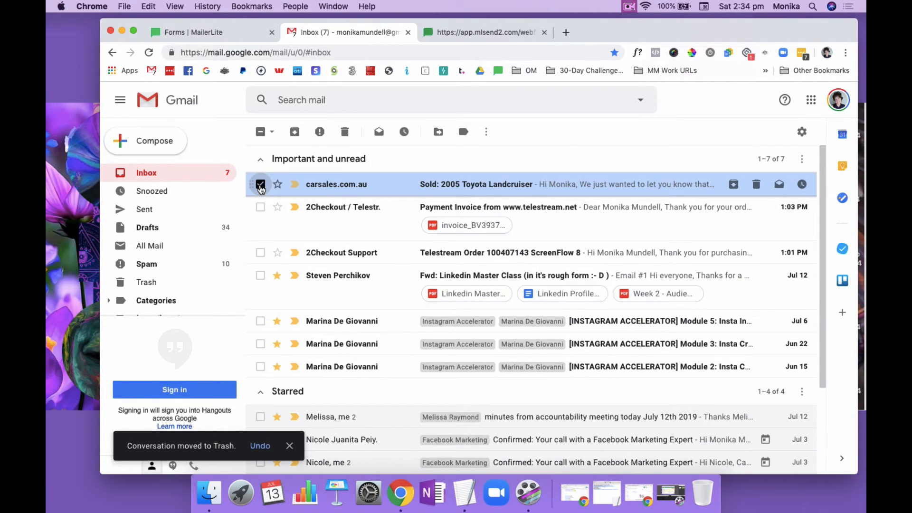
pyautogui.click(345, 132)
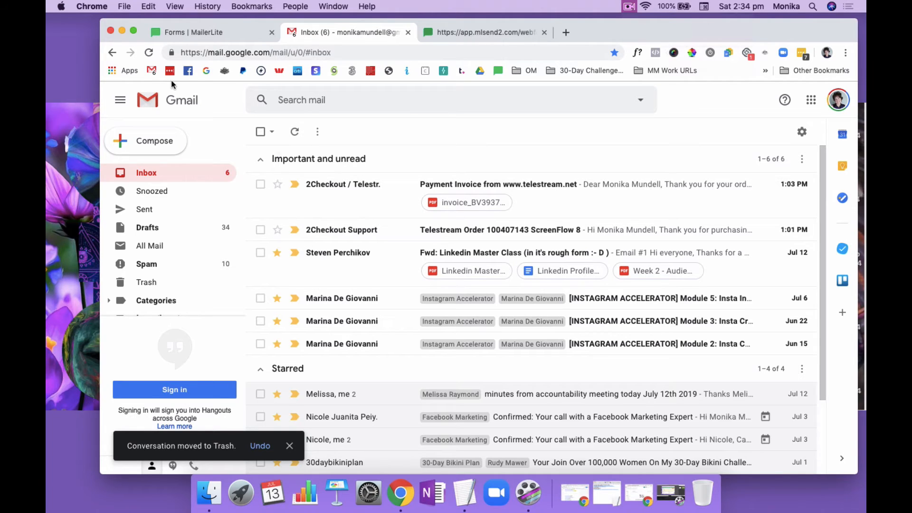
# Switch to MailerLite, close the landing page preview and refresh the landing pages list to check the LEAD: Blueberries Checklist statistics
pyautogui.click(205, 28)
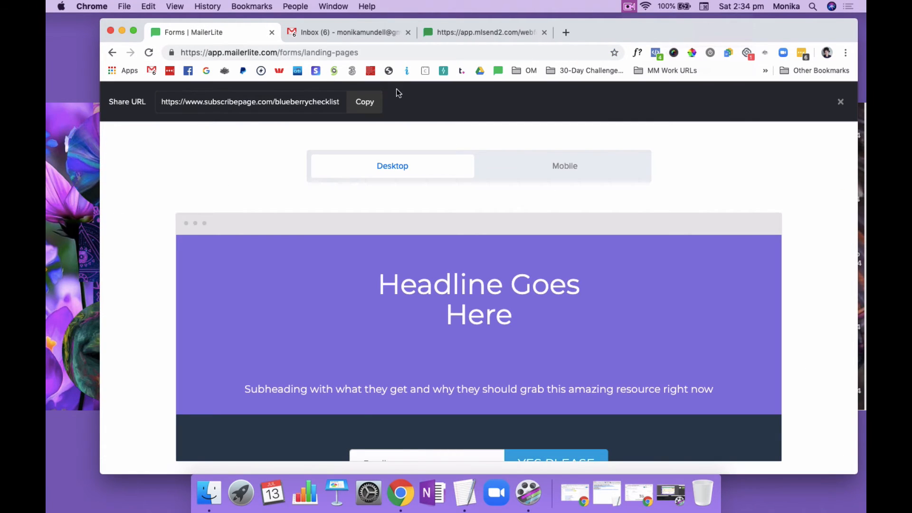
pyautogui.click(841, 103)
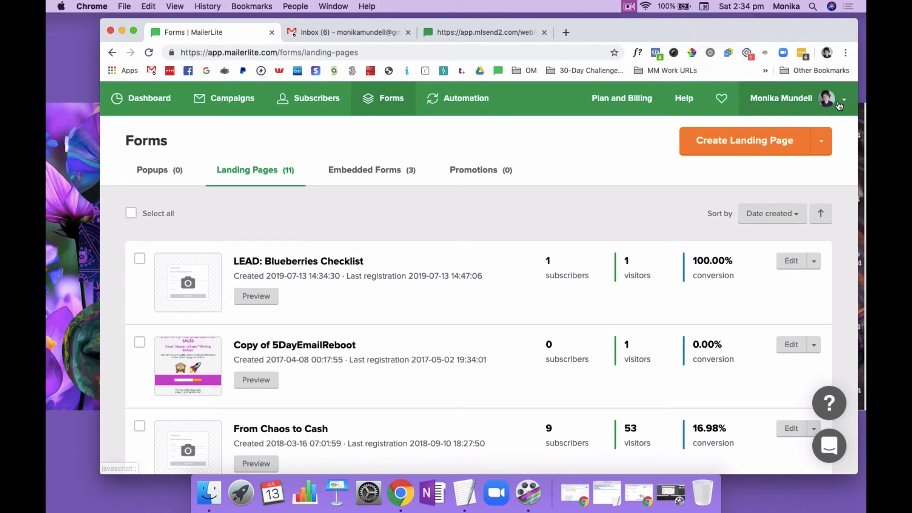
pyautogui.click(148, 52)
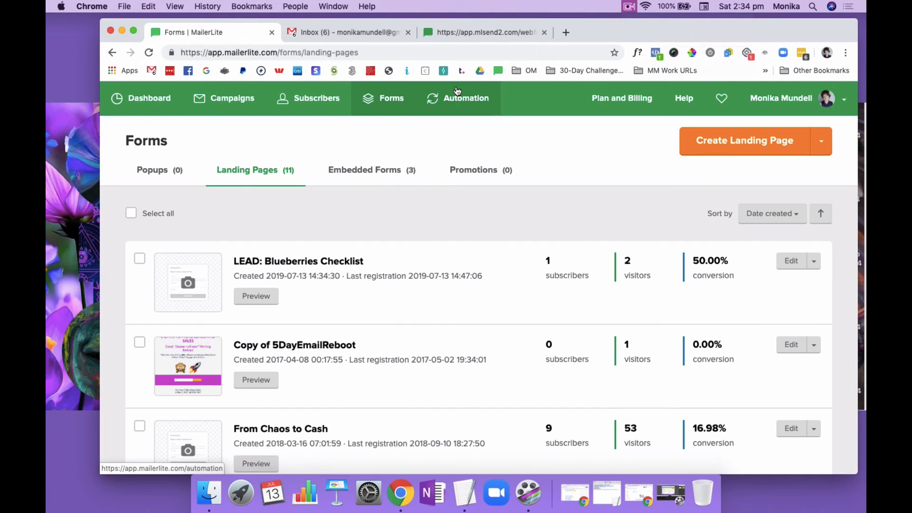
# Check the sending statistics of the Onboarding Email Sequence: Blueberries Checklist automation, refreshing the workflow list for updated figures
pyautogui.click(470, 98)
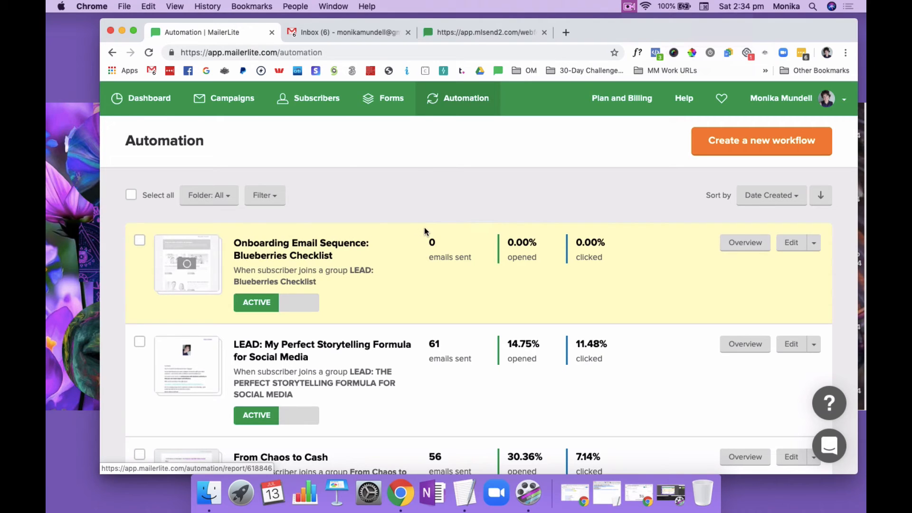
pyautogui.click(149, 52)
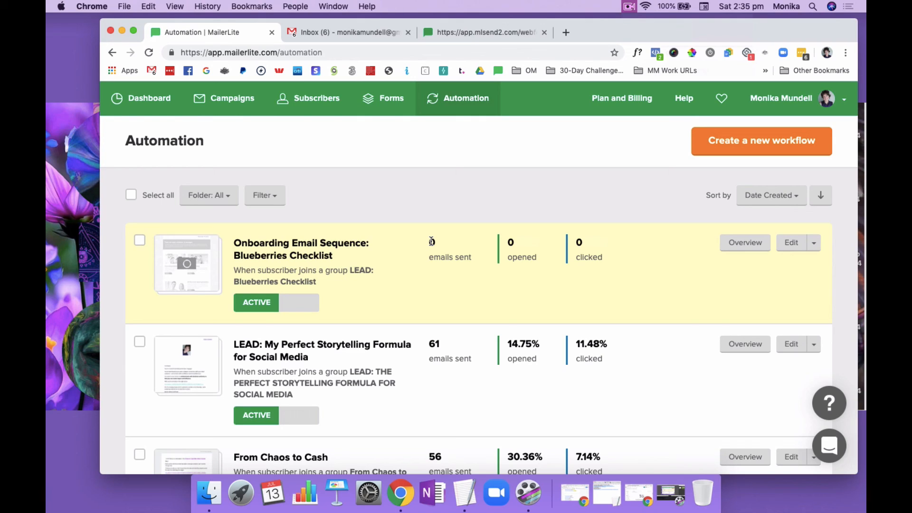
pyautogui.click(150, 52)
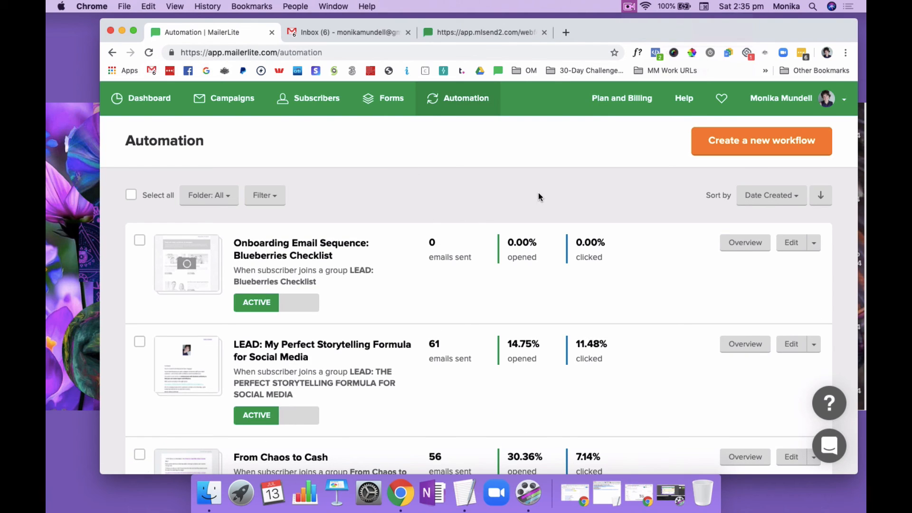
pyautogui.click(627, 6)
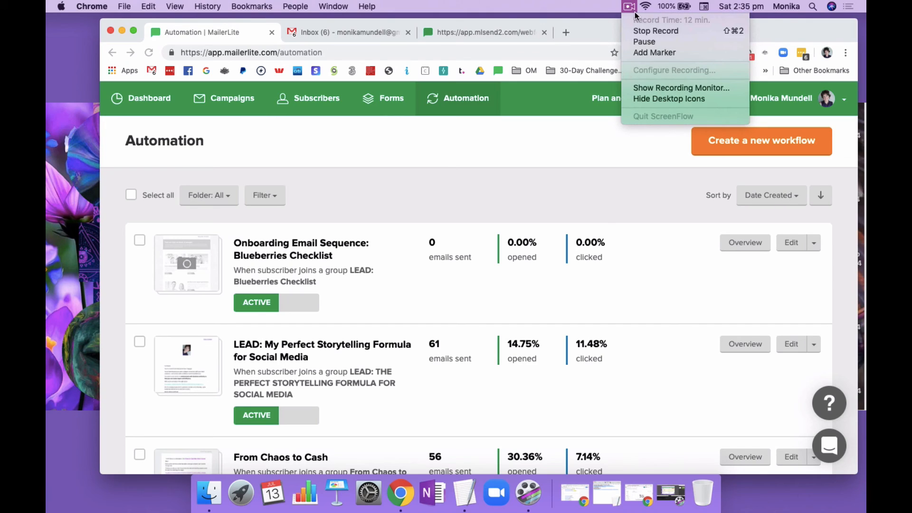